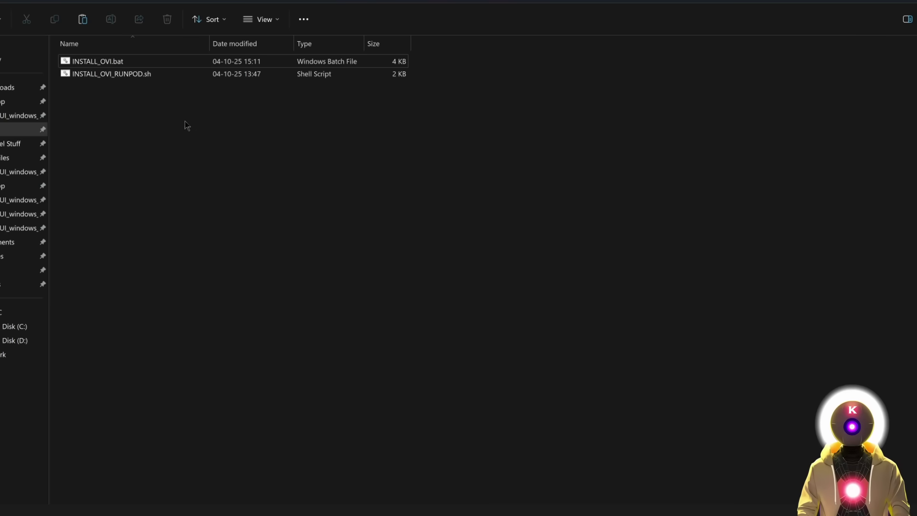
click(113, 62)
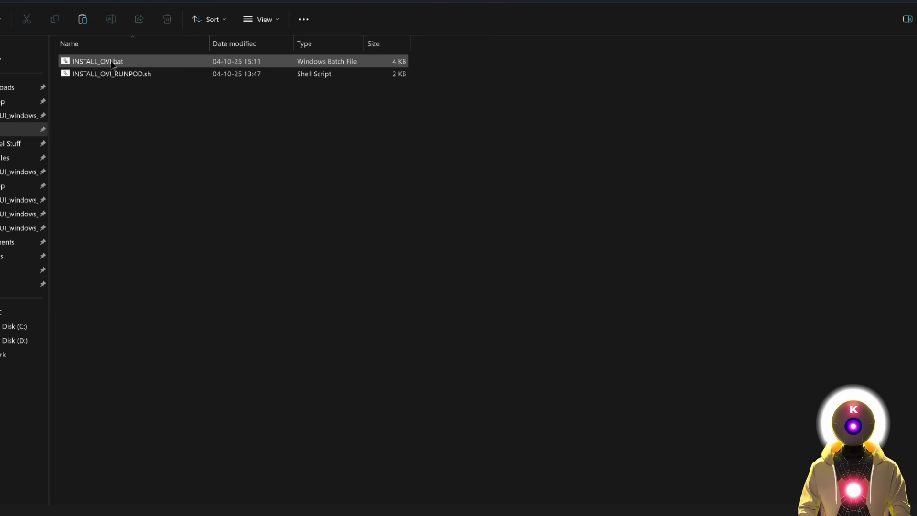
click(124, 75)
click(208, 139)
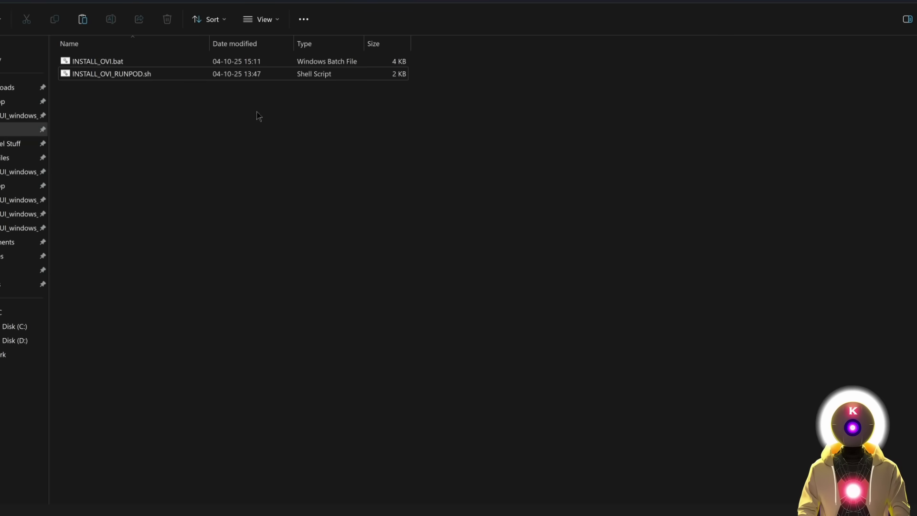
- Run INSTALL_OVI.bat and answer y to enable CPU offload so the install begins
double_click(98, 61)
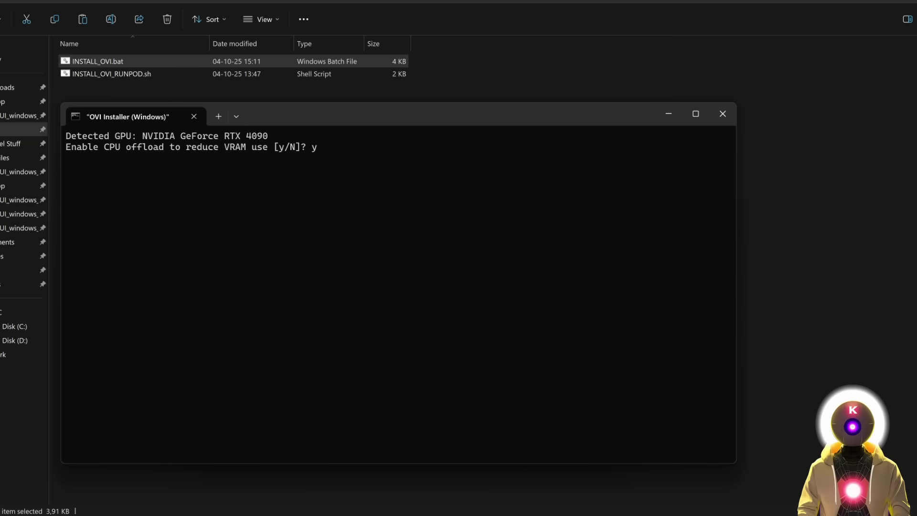
key(Return)
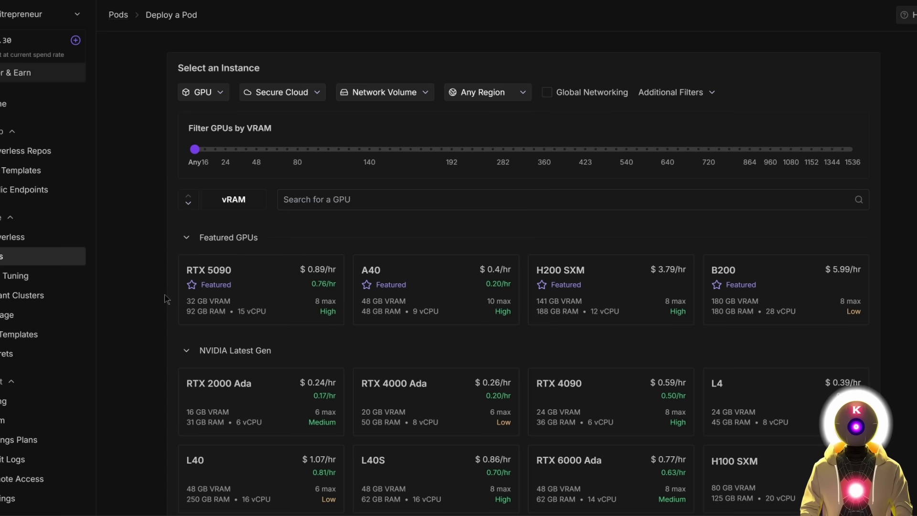
- Sort the GPU list by descending VRAM and pick the RTX 5090
mouse_move(273, 290)
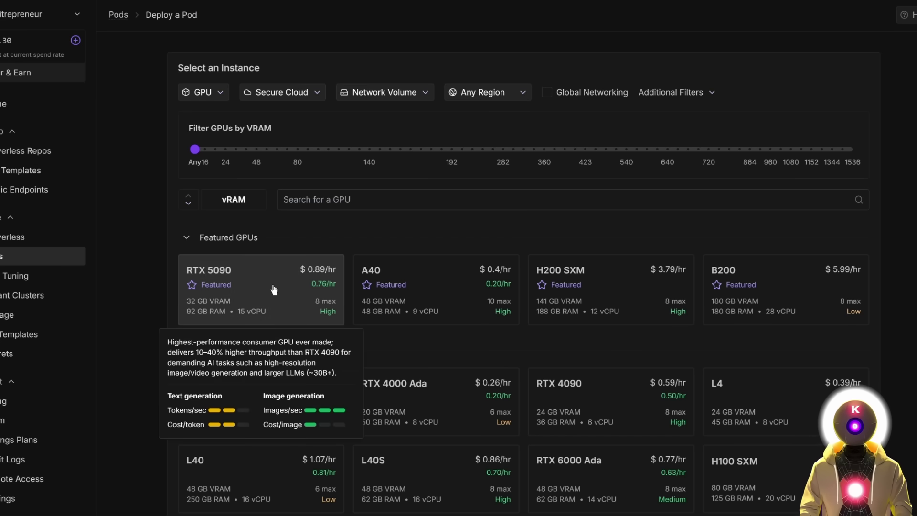
scroll(268, 286, down, 1)
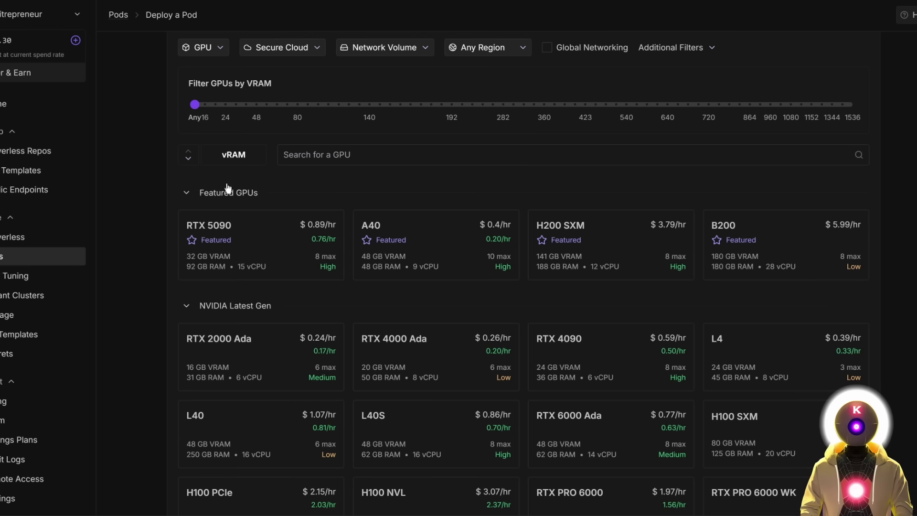
click(188, 154)
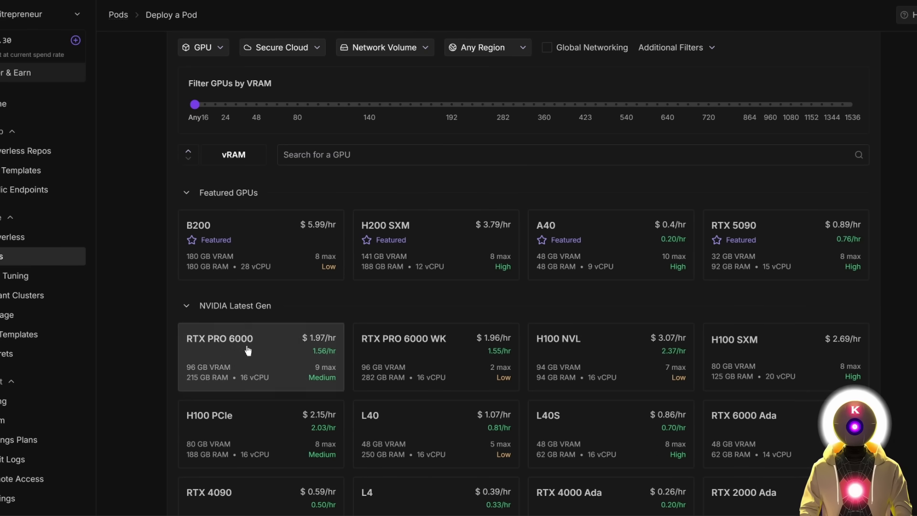
mouse_move(249, 354)
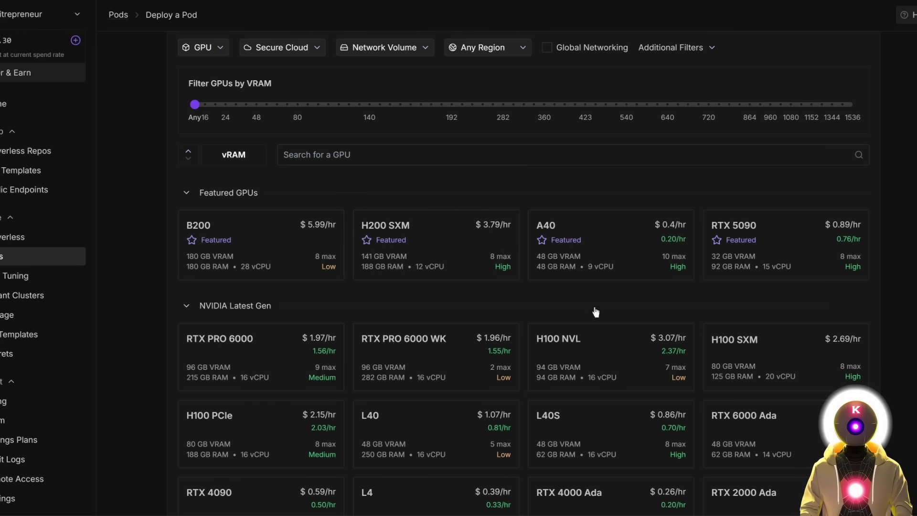
click(758, 239)
- Switch to the Runpod Pytorch 2.8.0 template and set its disk size to 100 GB
click(809, 190)
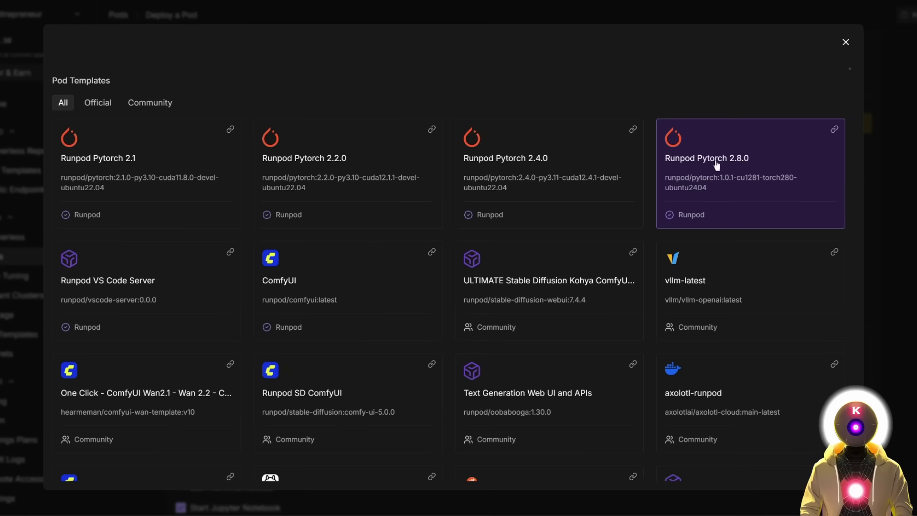
click(746, 168)
click(755, 184)
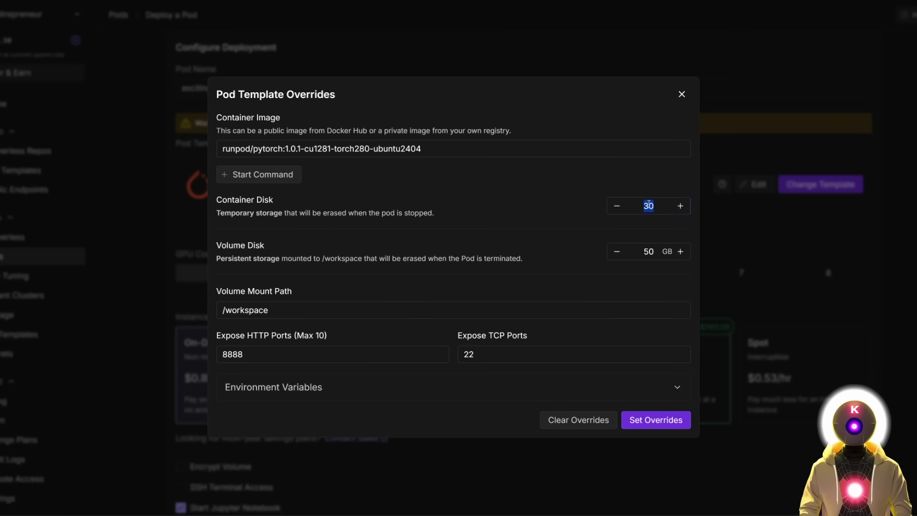
text(100)
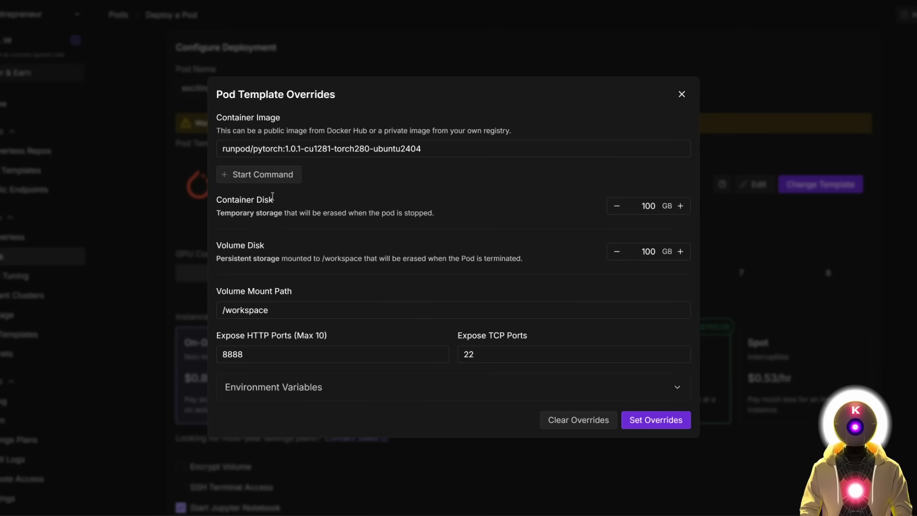
- Add HTTP port 3000 to the exposed ports, apply the overrides and deploy on-demand
click(251, 354)
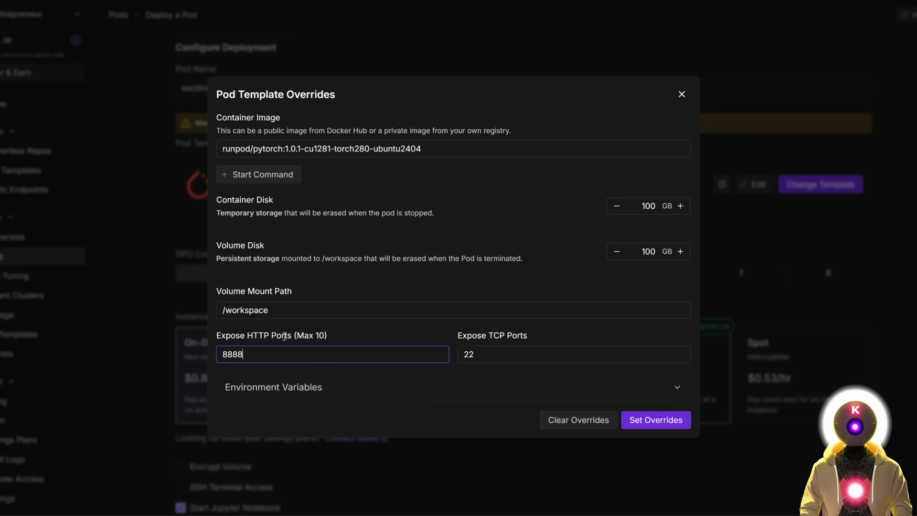
text(,3000)
click(656, 421)
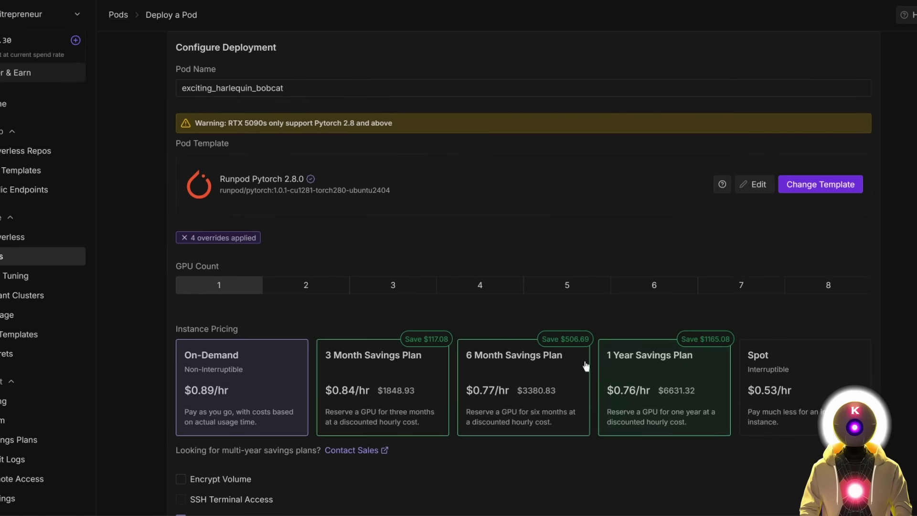
scroll(507, 310, down, 4)
click(501, 493)
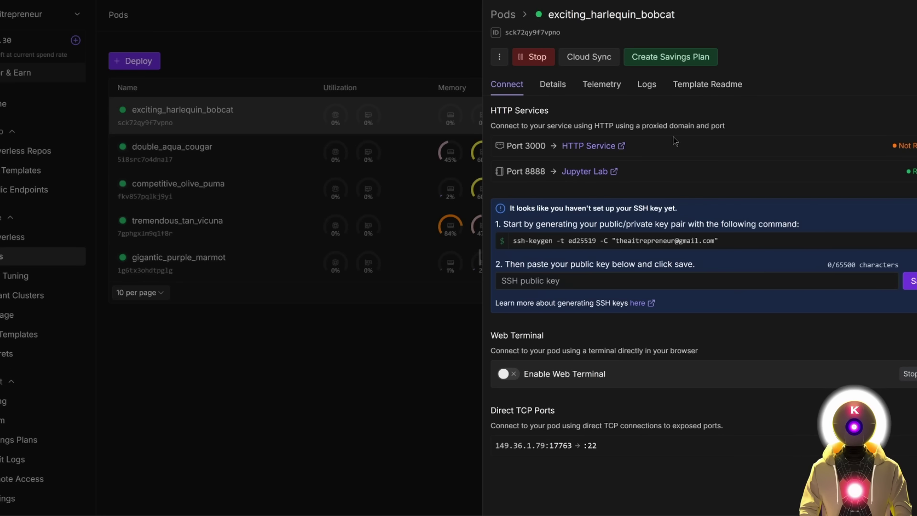
- Upload INSTALL_OVI_RUNPOD.sh into the pod's Jupyter Lab workspace
click(584, 172)
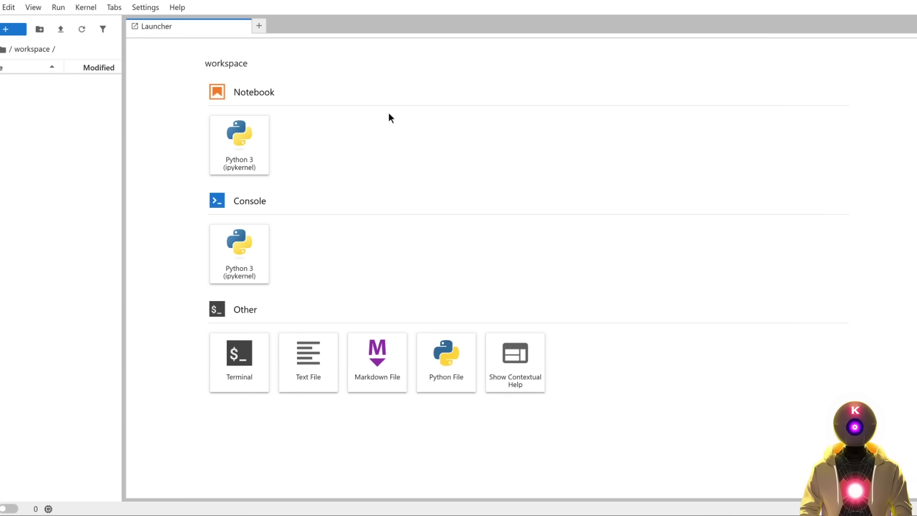
key(alt+Tab)
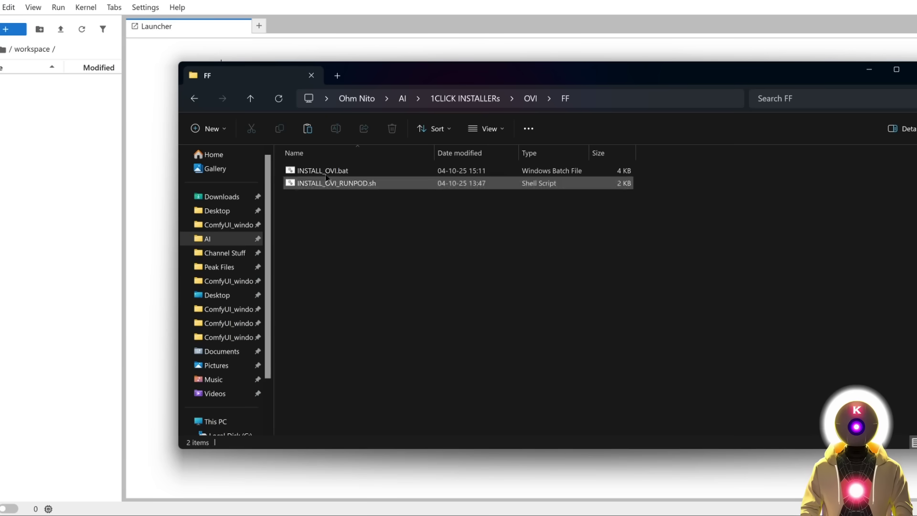
drag(360, 184, 40, 121)
- Run the pasted chmod and installer commands in a terminal, answering y for CPU offload
click(239, 363)
text(chmod +x INSTALL_OVI_RUNPOD.sh ./INSTALL_OVI_RUNPOD.sh)
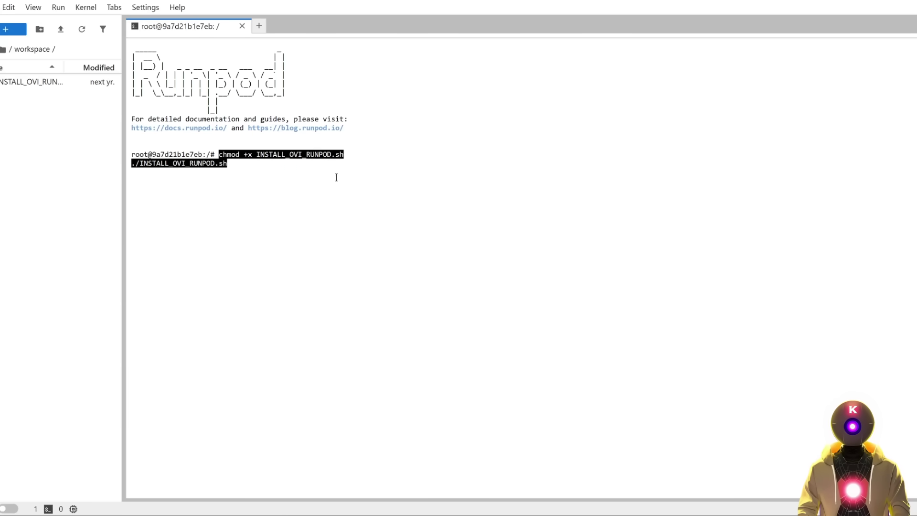
key(Return)
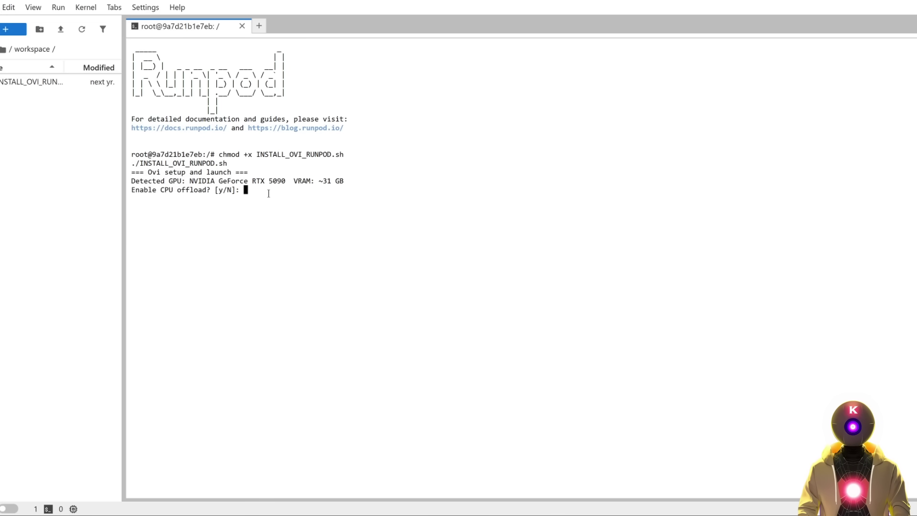
text(y)
key(Return)
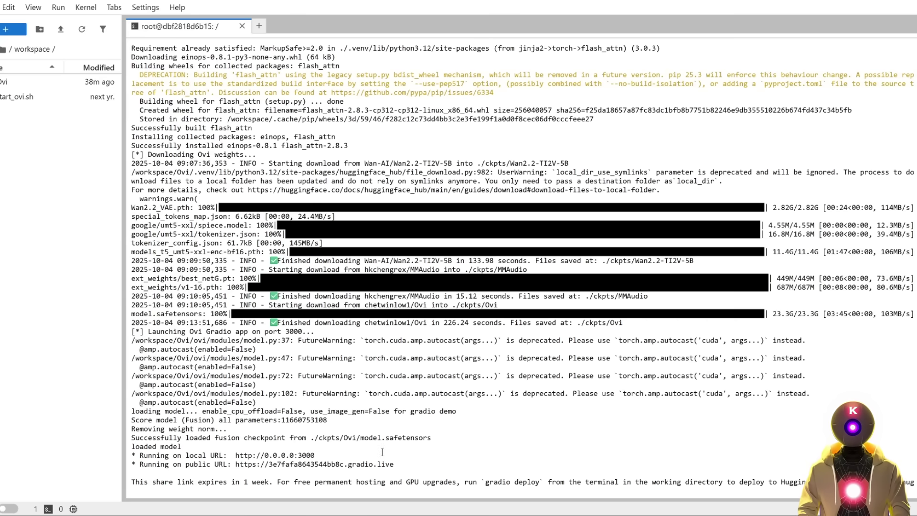
- Reach the Ovi demo through the pod's port 3000 HTTP service link
click(347, 466)
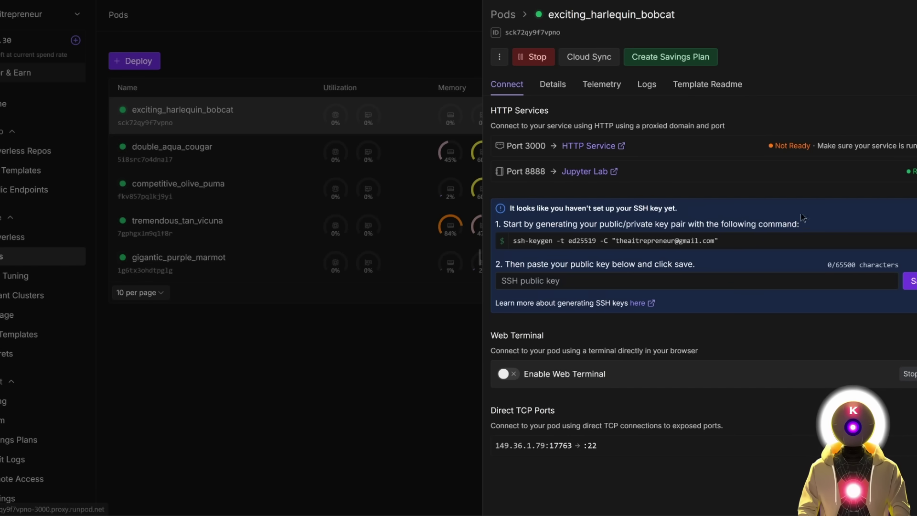
click(583, 146)
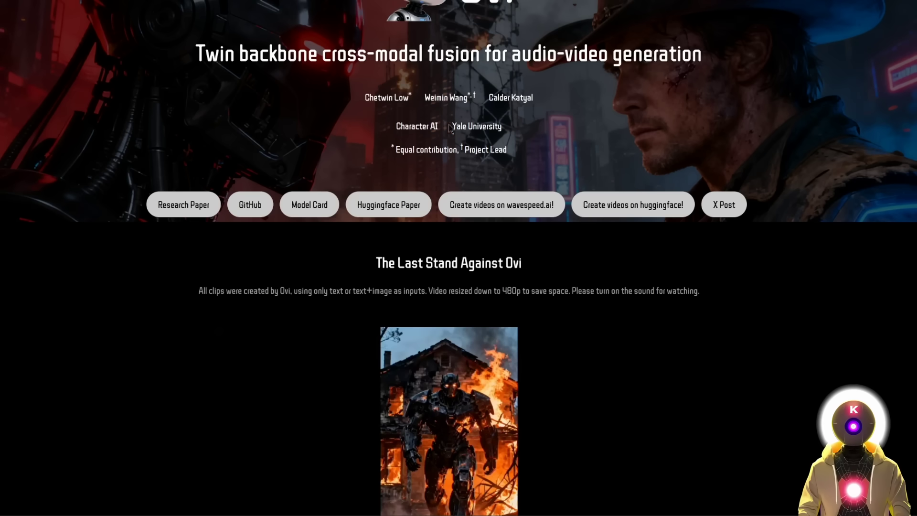
scroll(646, 245, down, 2)
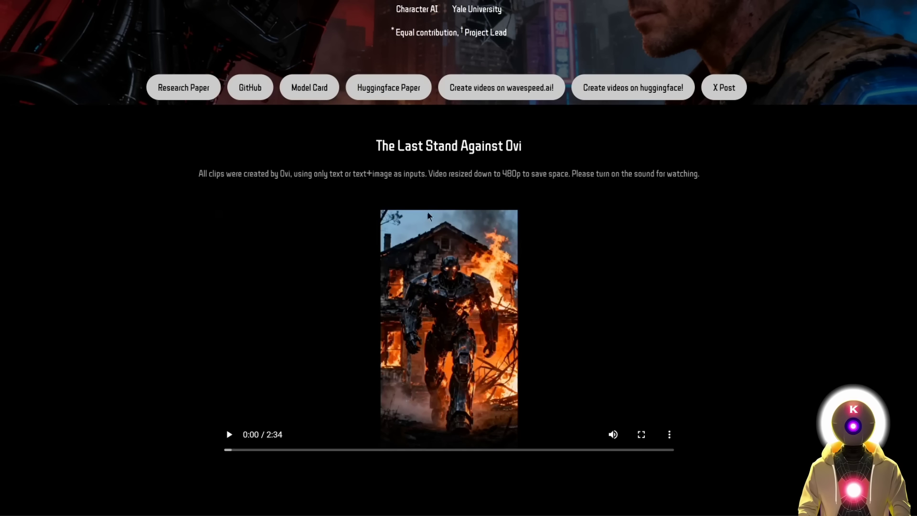
scroll(538, 173, down, 7)
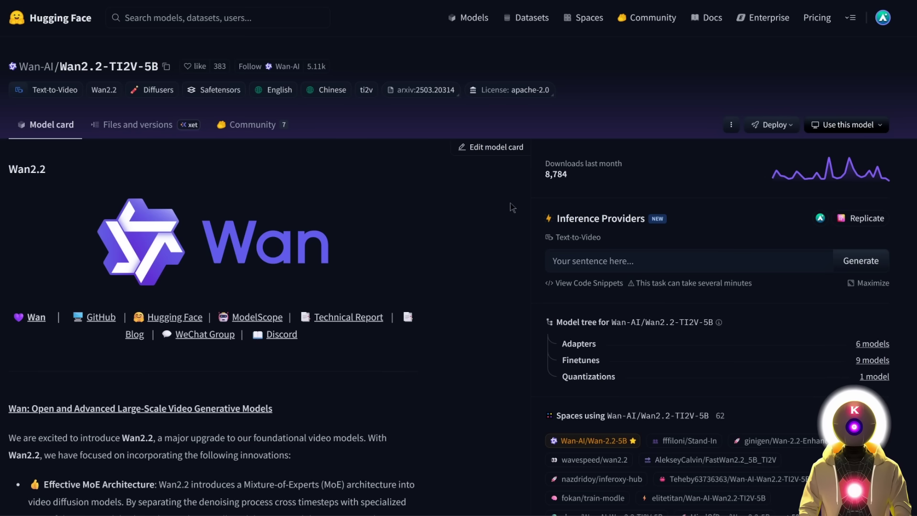
scroll(370, 190, down, 1)
scroll(457, 148, down, 4)
scroll(459, 149, down, 8)
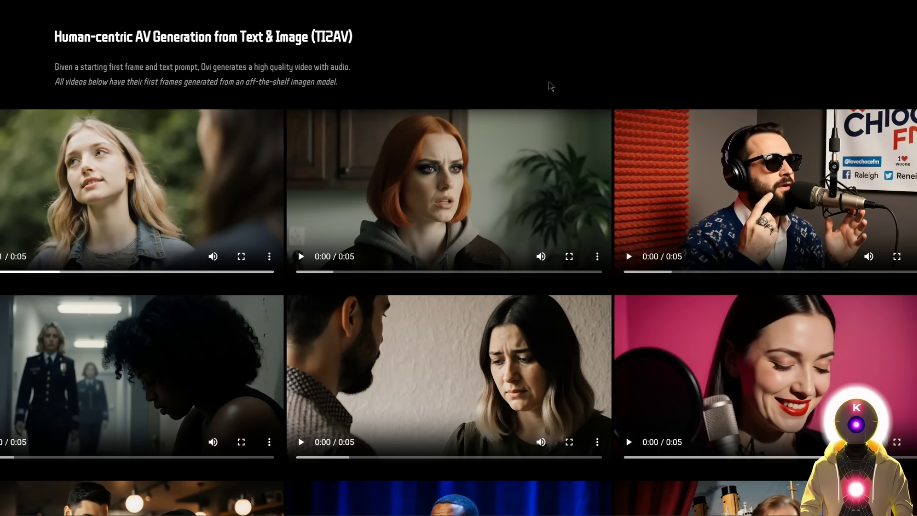
scroll(616, 115, up, 10)
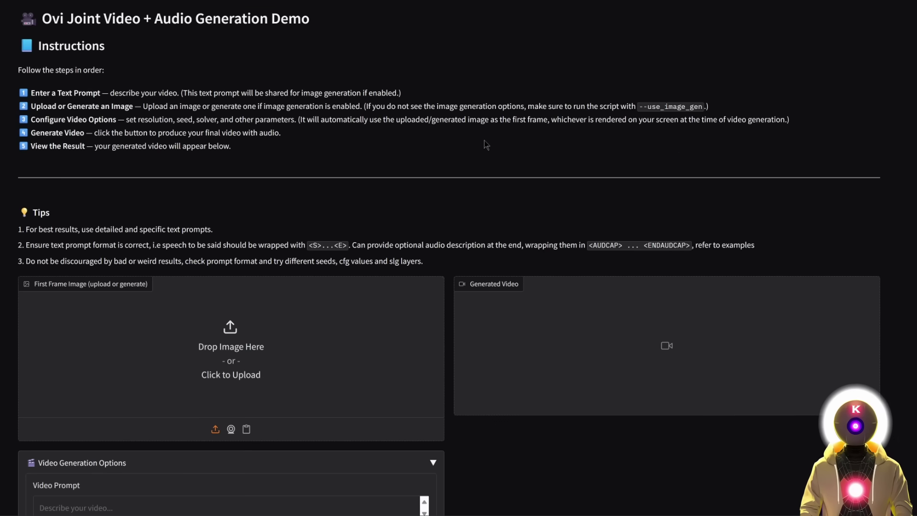
- Scroll below the uploaded portrait and put the cursor in the Video Prompt box
scroll(549, 246, down, 3)
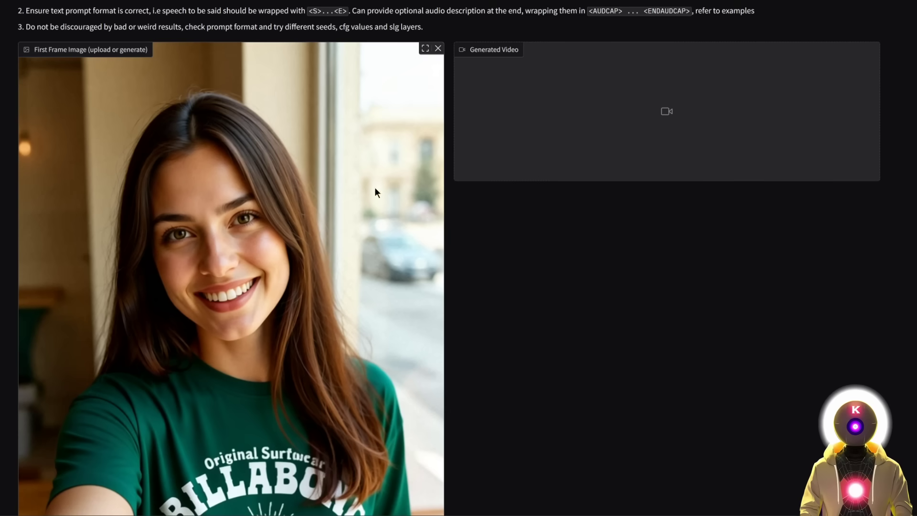
scroll(376, 193, down, 3)
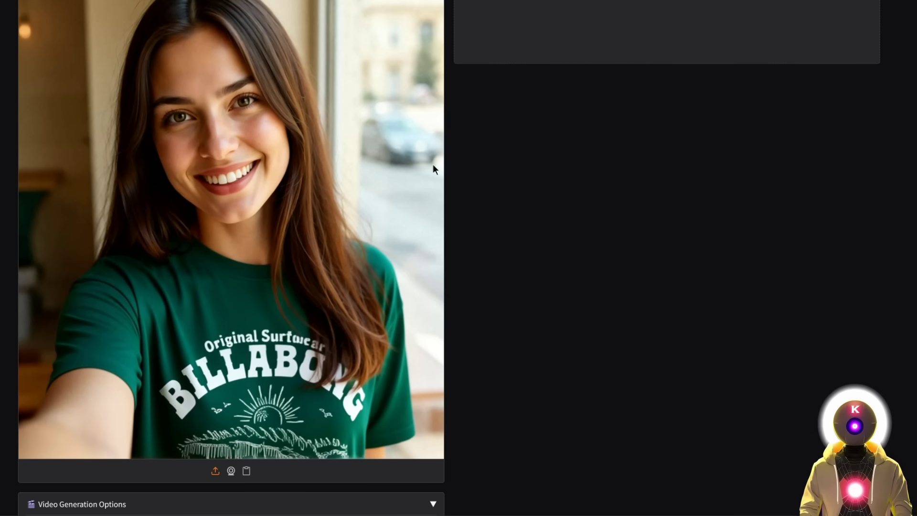
scroll(472, 173, down, 9)
click(134, 192)
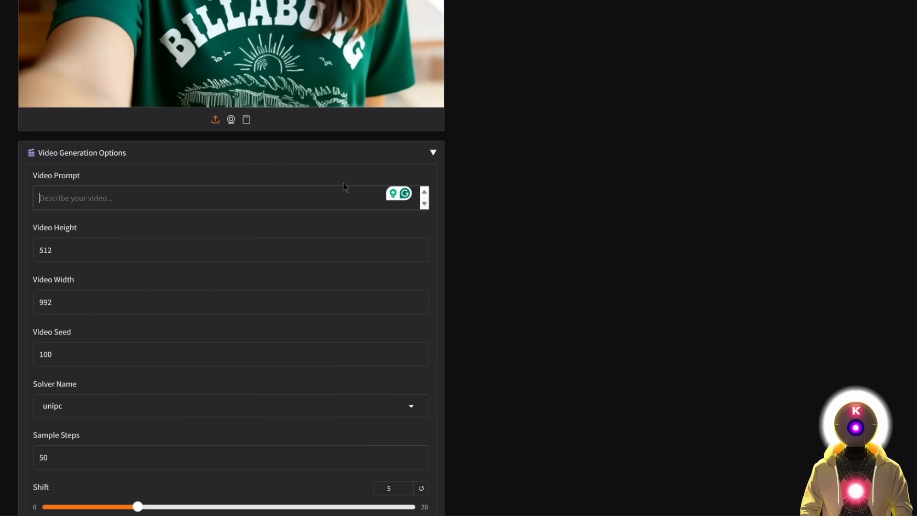
- Paste the prepared speech-tagged prompt and highlight its opening scene description
scroll(288, 359, up, 4)
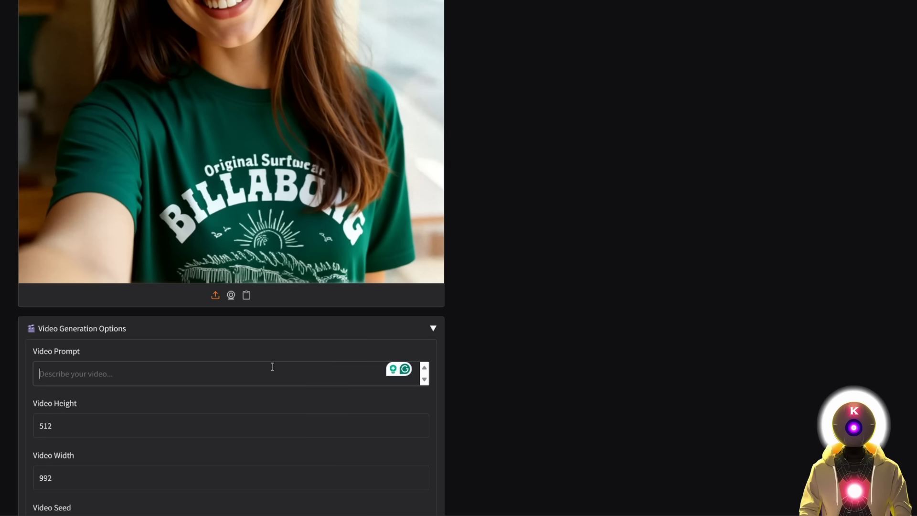
text(A young woman with long, dark brown hair and warm brown eyes is shown in a close-up, standing by a sunlit window. She wears a green Billabong t-shirt, smiling brightly at the camera in a casual, friendly way. She leans in slightly, her expression playful, and says with energy, <S>Hey guys, it’s me, your AI overlord!<E> She tilts her head with a grin, adding quickly, <S>Pretty cool, huh?<E> Her smile lingers naturally as if waiting for a reaction.. <AUDCAP>Clear female voice, upbeat tone, faint street noise outside the window.<ENDAUDCAP>)
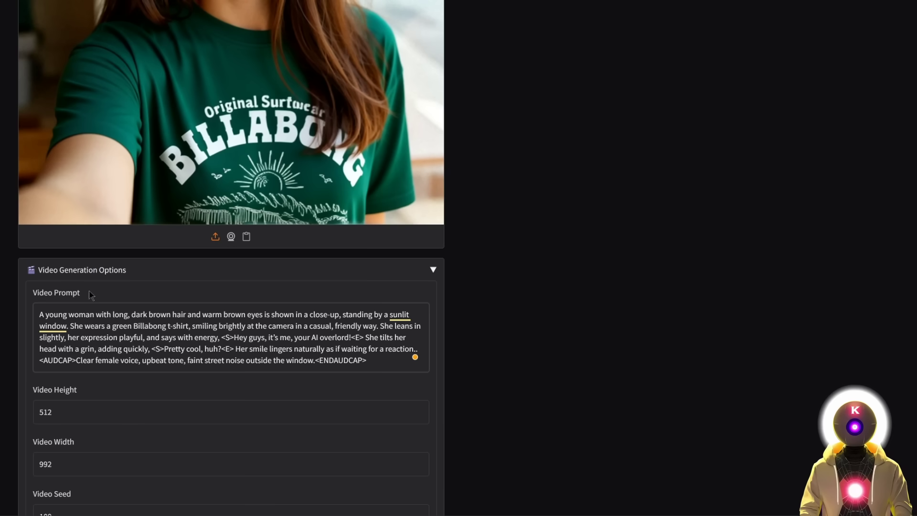
drag(40, 315, 219, 337)
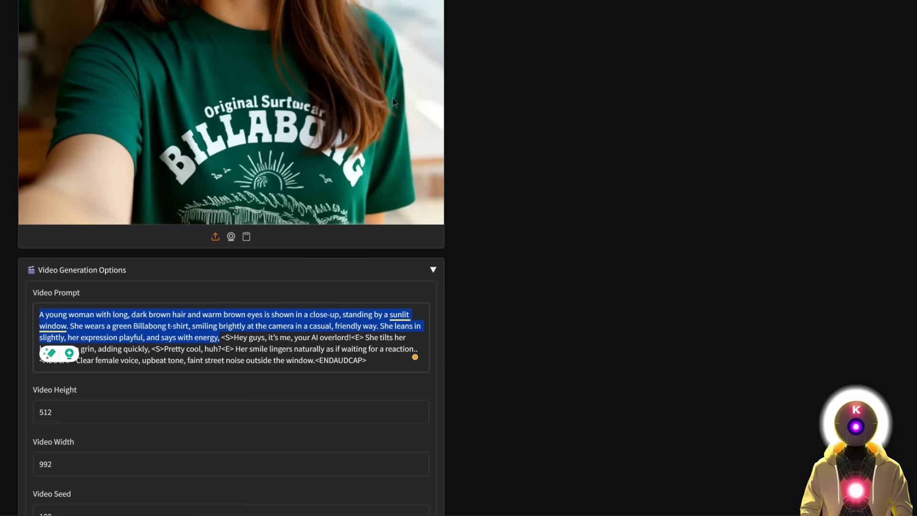
click(118, 330)
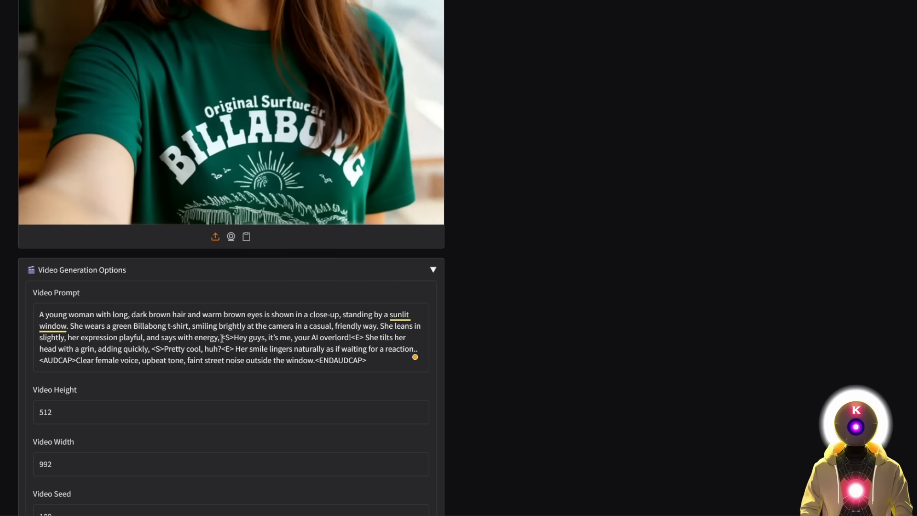
- Highlight the <S> and <E> tags around the first spoken line, 'Hey guys…'
drag(221, 338, 234, 337)
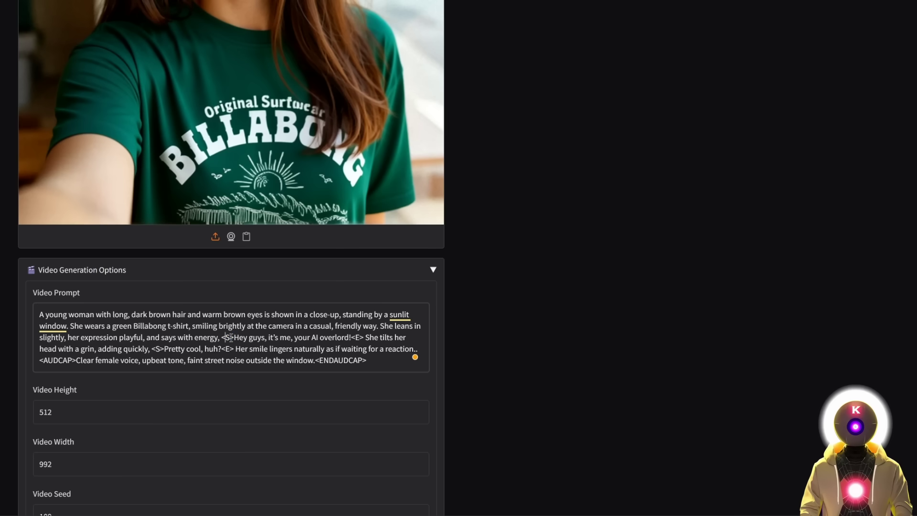
click(234, 337)
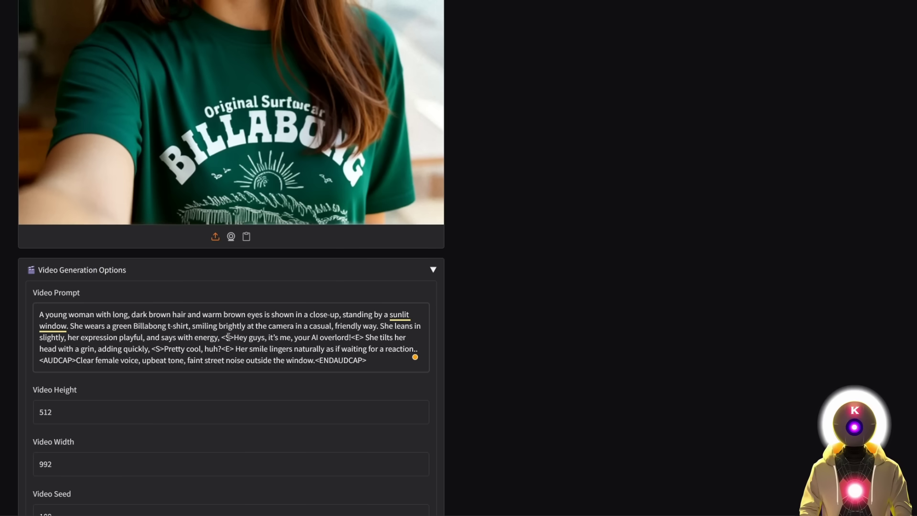
drag(227, 337, 223, 337)
click(229, 338)
click(233, 337)
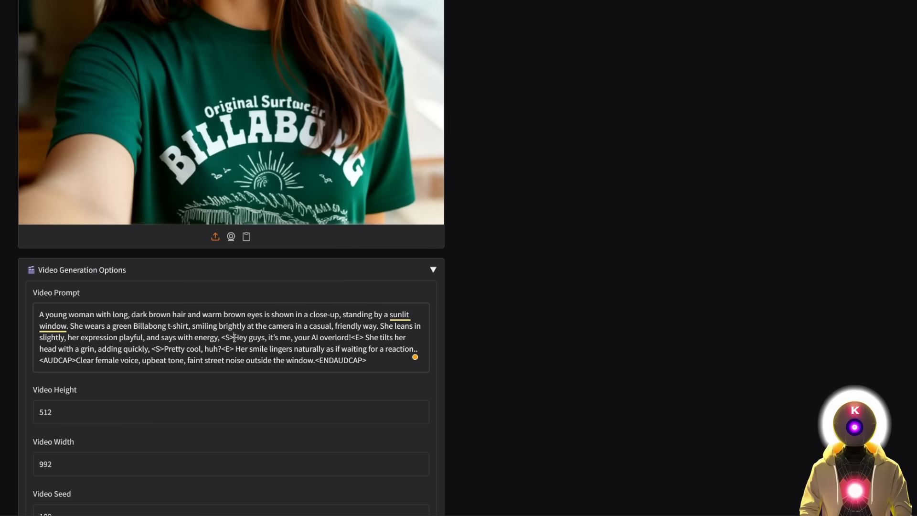
drag(221, 337, 234, 339)
click(242, 336)
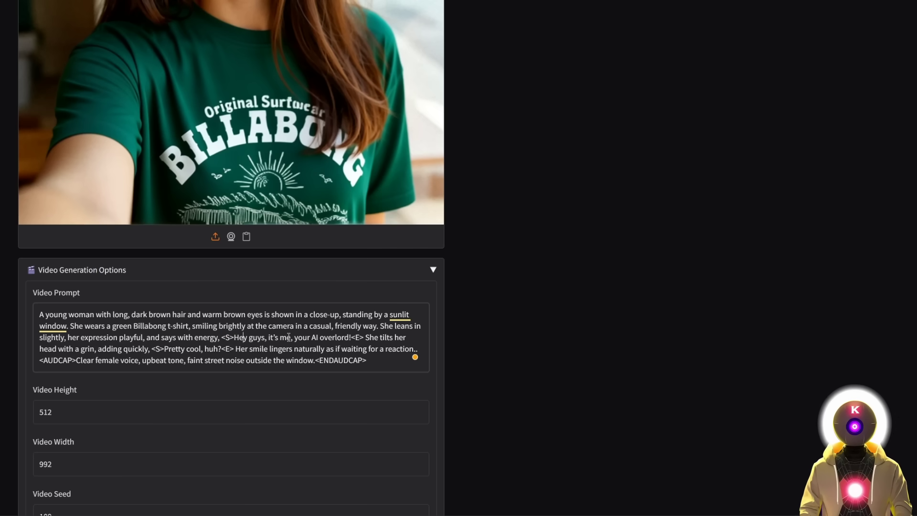
drag(350, 338, 363, 339)
click(364, 338)
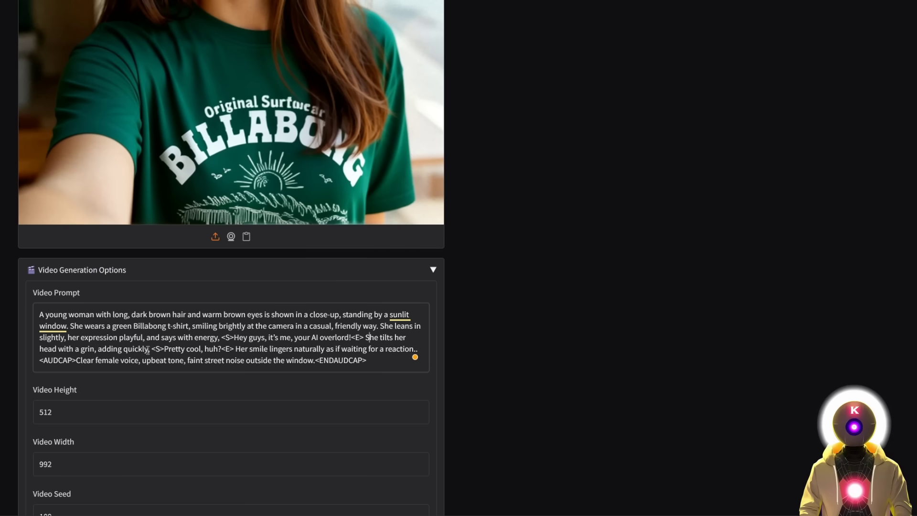
- Highlight the <S> and <E> tags around 'Pretty cool… huh?', then review the whole prompt
drag(152, 349, 157, 349)
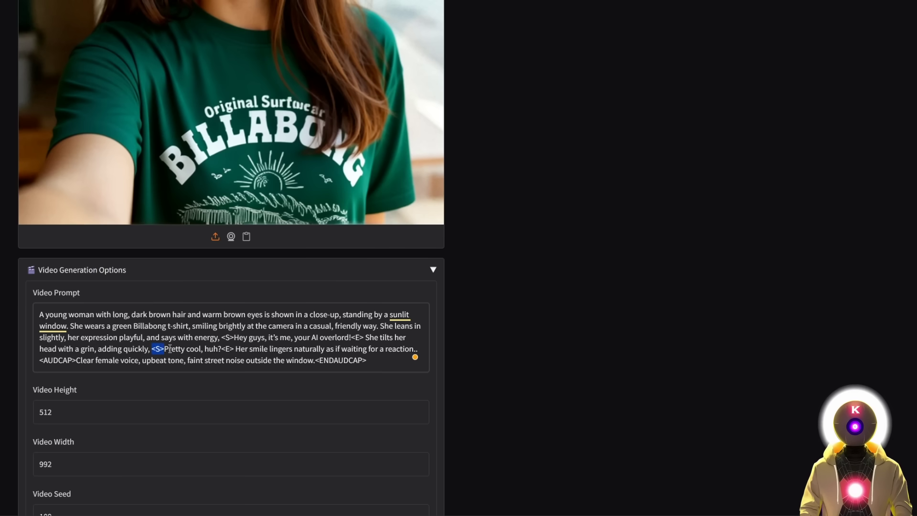
drag(221, 349, 325, 348)
click(236, 348)
click(268, 348)
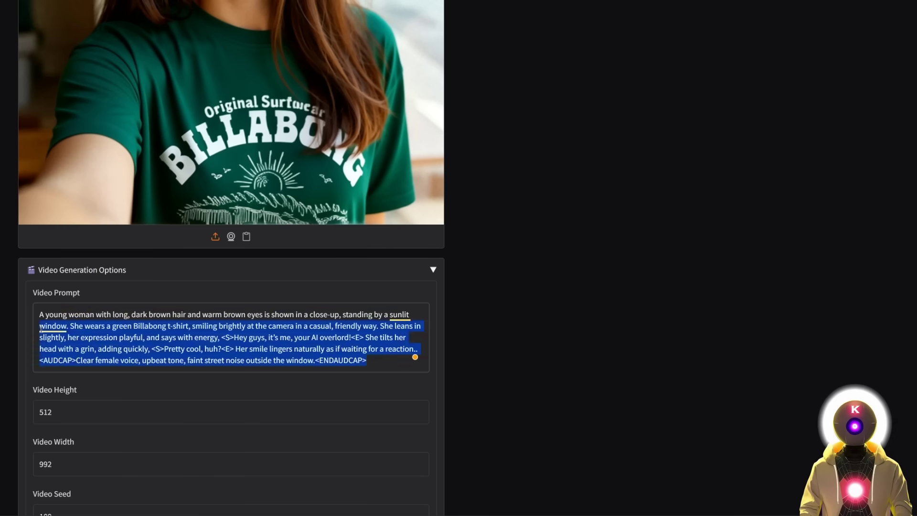
key(ctrl+a)
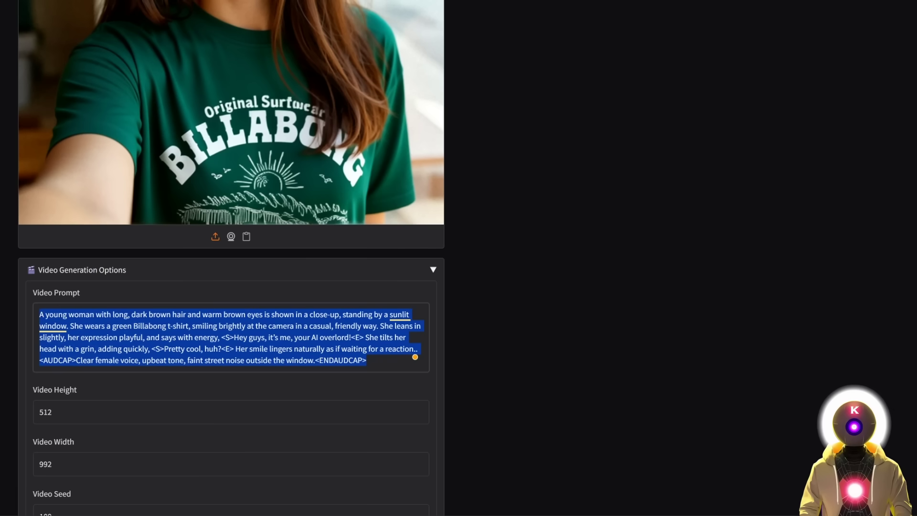
key(Right)
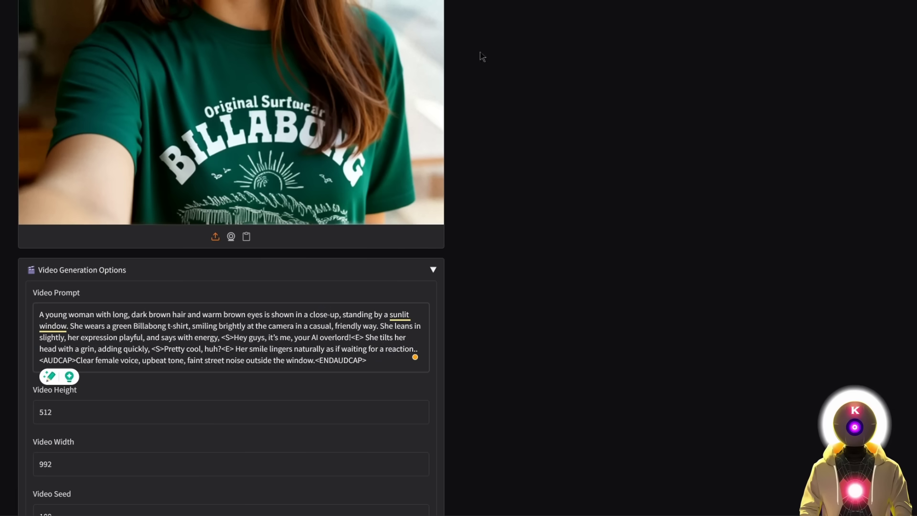
key(alt+Tab)
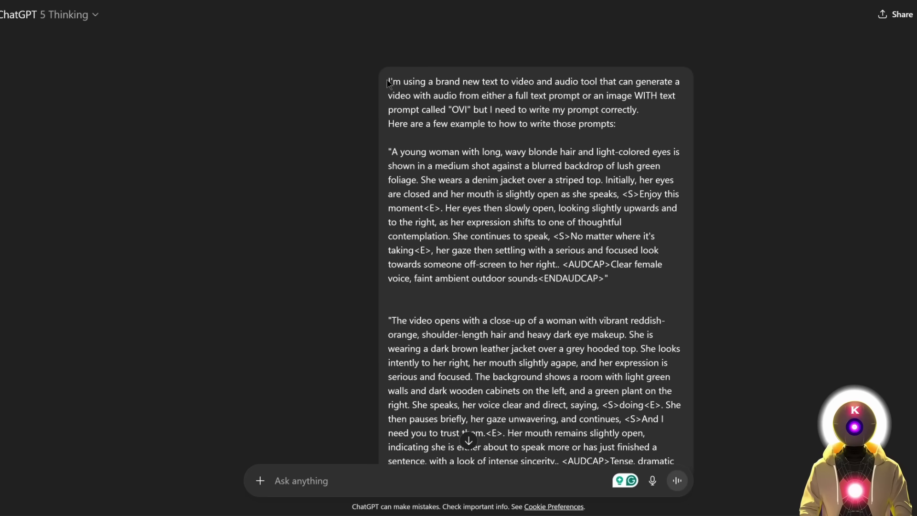
drag(388, 81, 506, 387)
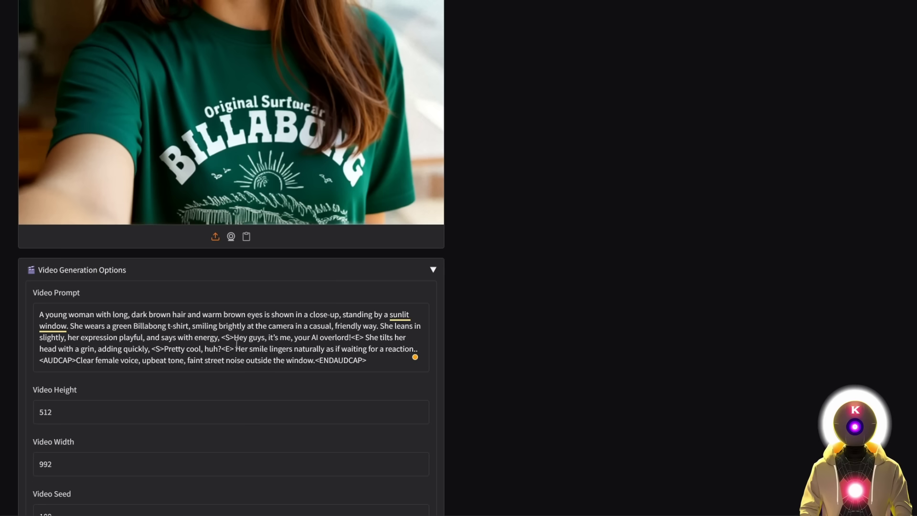
scroll(472, 248, down, 4)
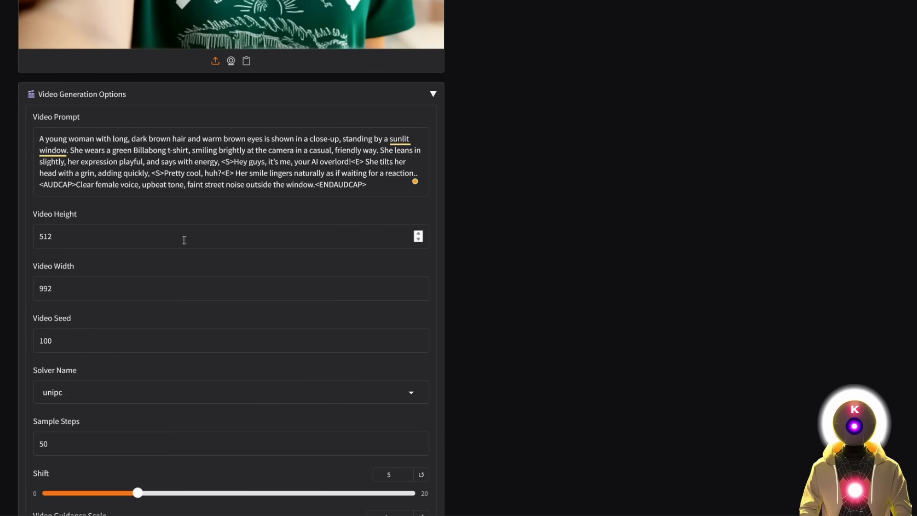
- Change the Solver Name from unipc to euler in the Video Generation Options
scroll(451, 184, up, 6)
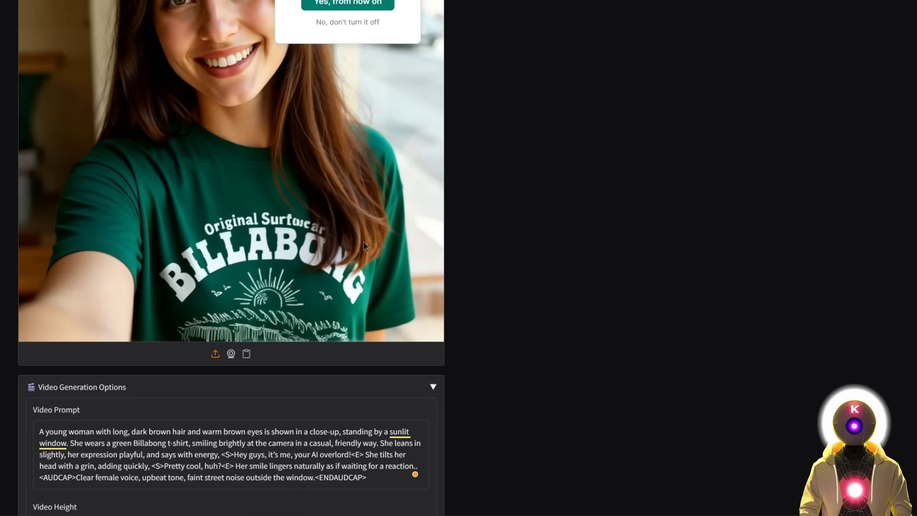
scroll(314, 182, down, 5)
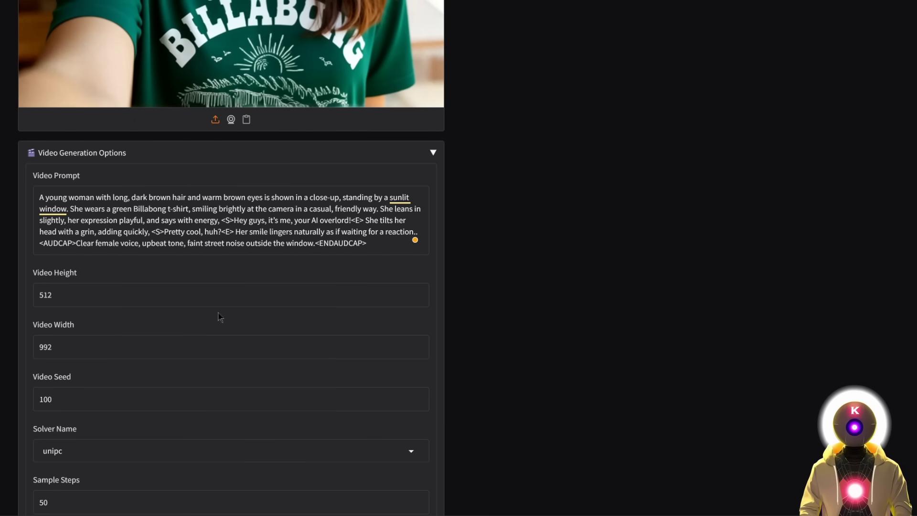
scroll(184, 321, up, 7)
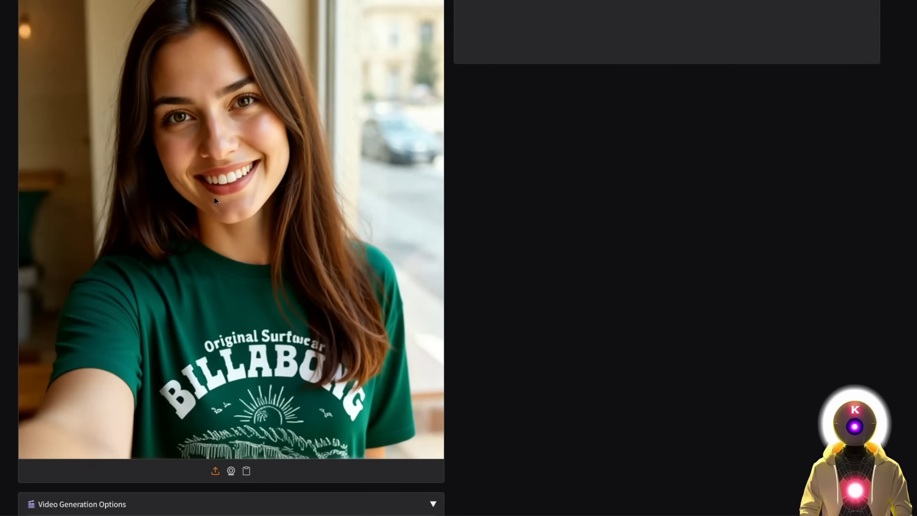
scroll(51, 175, down, 10)
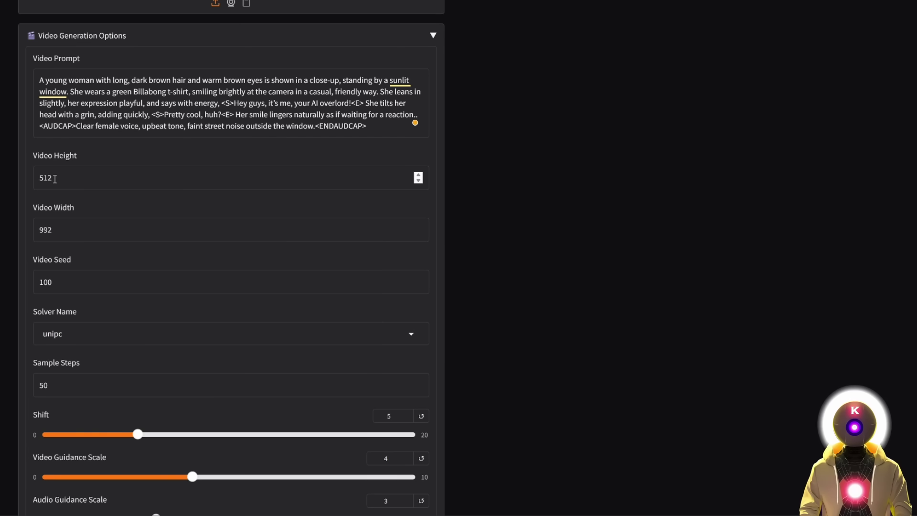
scroll(64, 220, down, 1)
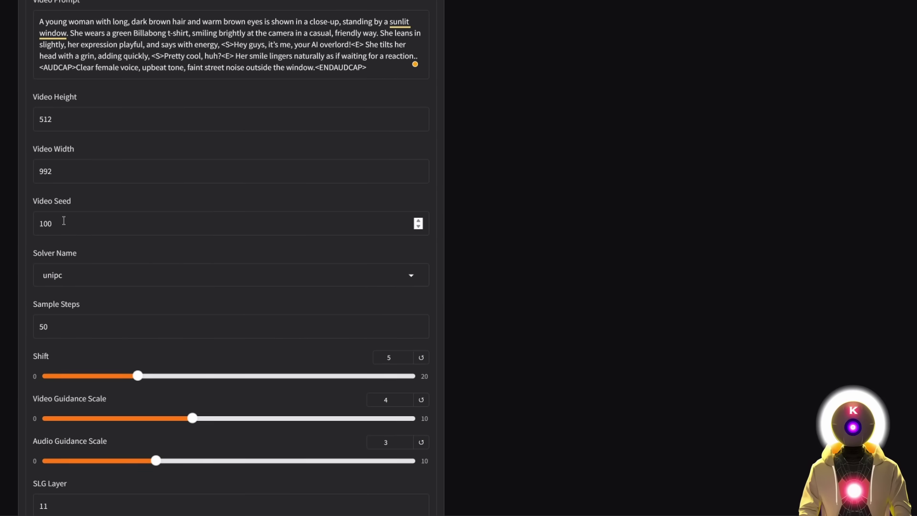
scroll(75, 248, down, 1)
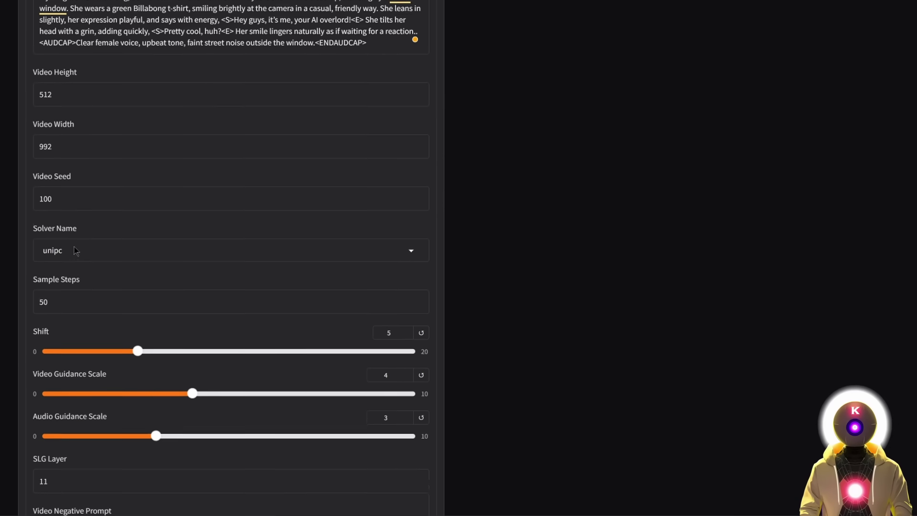
scroll(75, 248, down, 1)
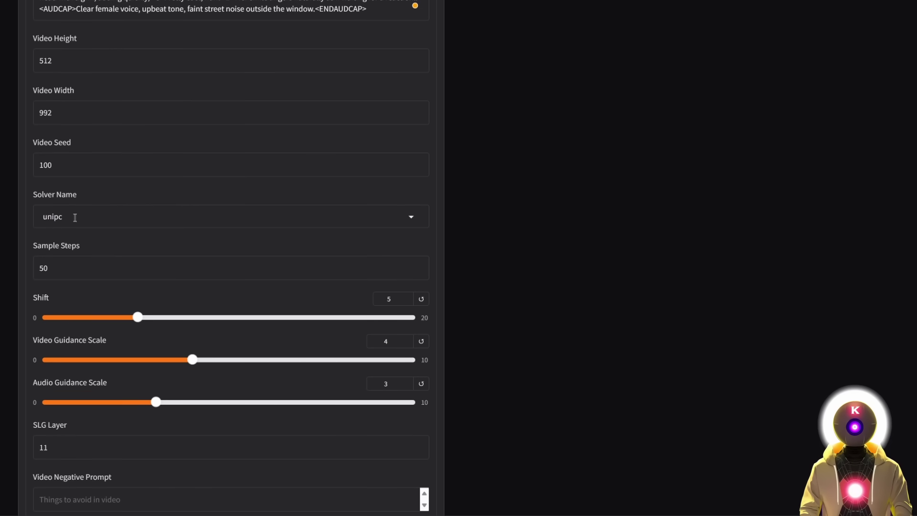
click(75, 215)
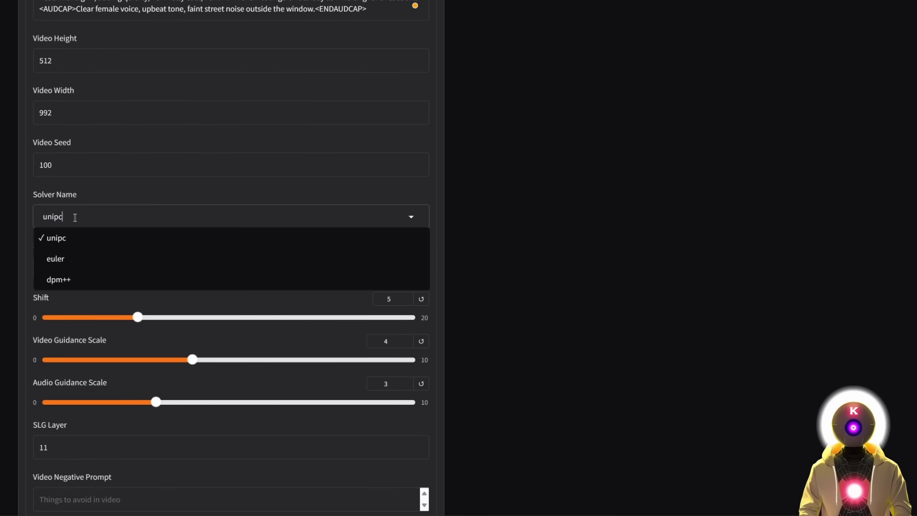
click(67, 262)
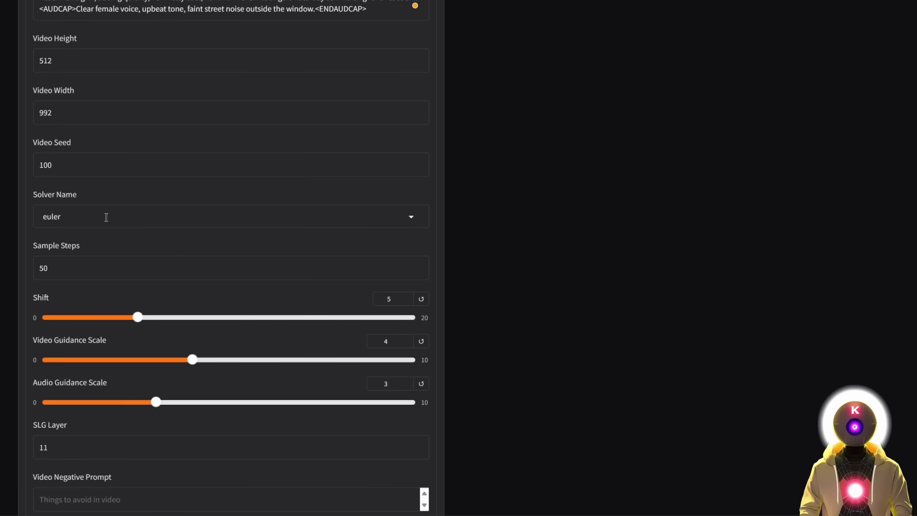
click(126, 214)
scroll(105, 218, down, 1)
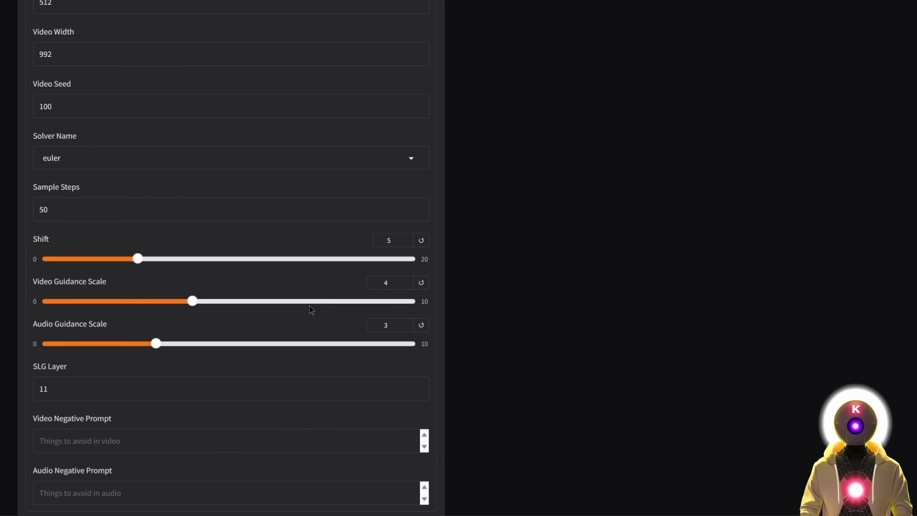
scroll(95, 368, down, 2)
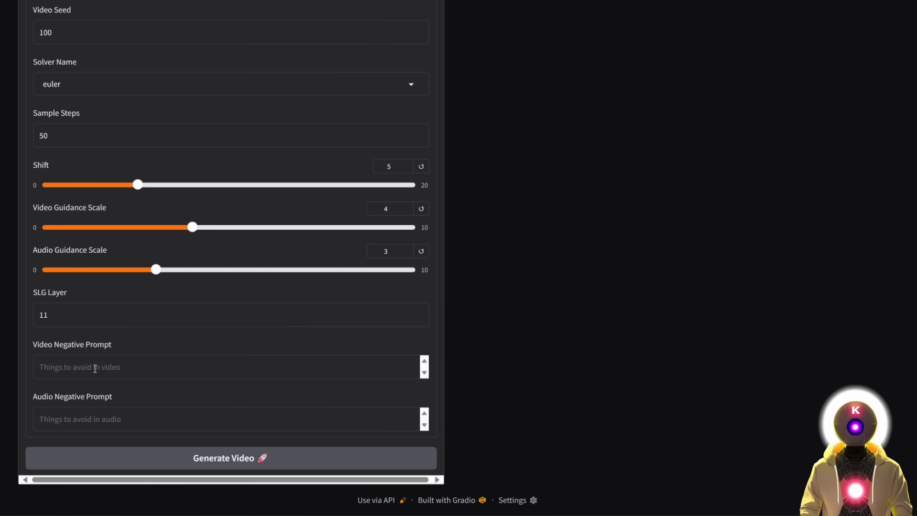
- Paste the list of artefacts to avoid into the Video Negative Prompt and generate the video
click(95, 369)
text(distorted, blurry, deformed face)
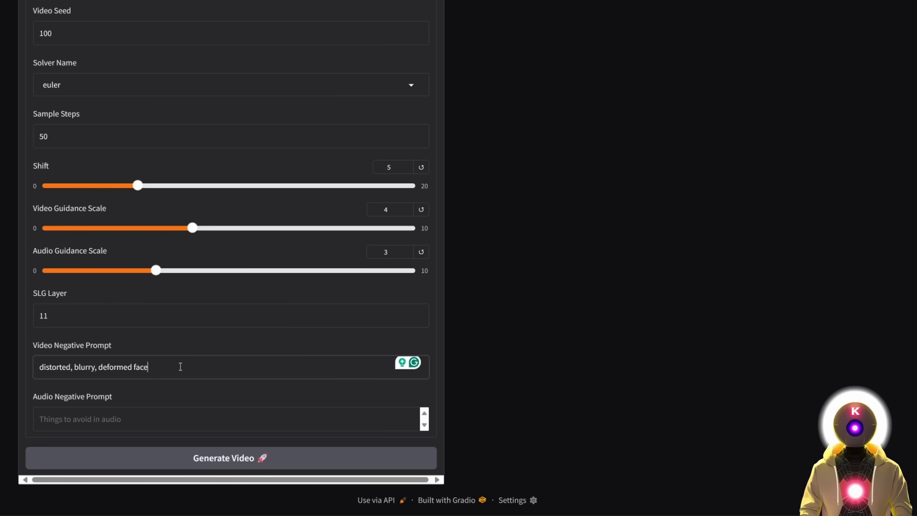
click(528, 336)
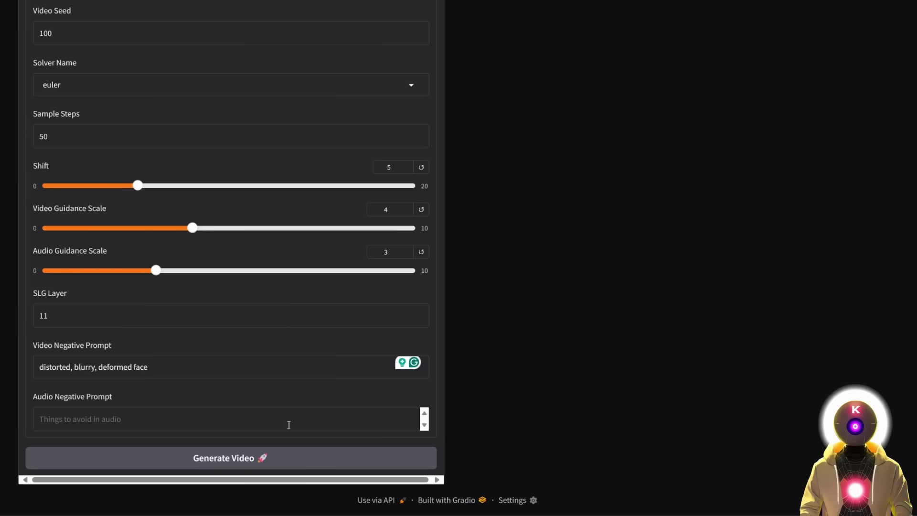
click(264, 460)
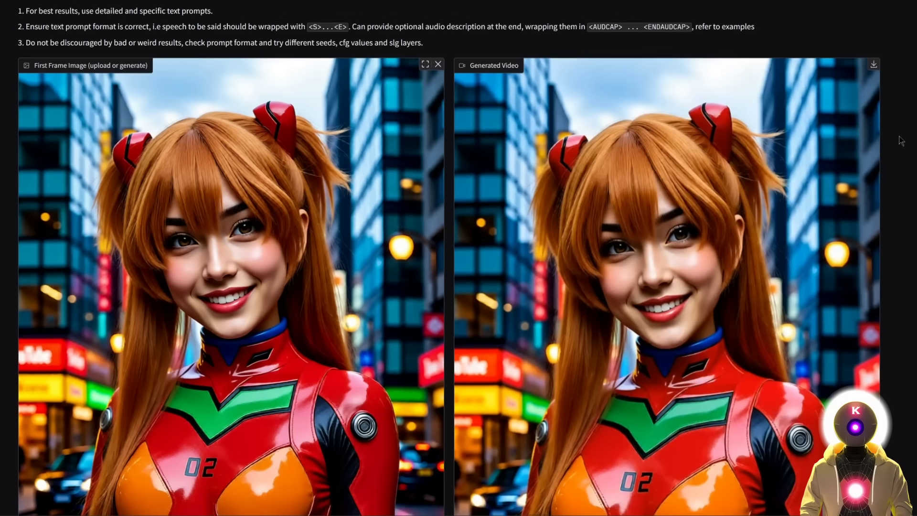
- Play the red-suit girl's generated video full screen, then exit back to the page
scroll(900, 143, down, 2)
scroll(778, 207, down, 1)
scroll(777, 206, down, 1)
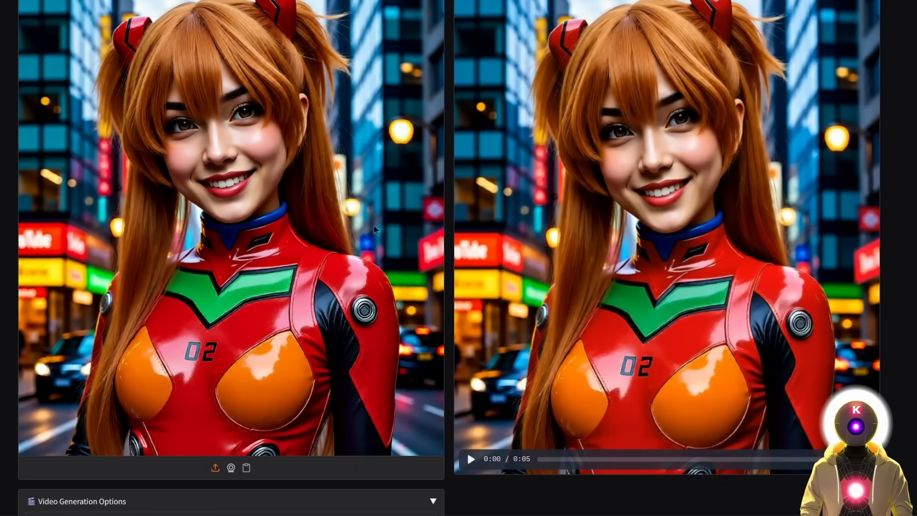
scroll(326, 178, down, 3)
scroll(326, 179, down, 3)
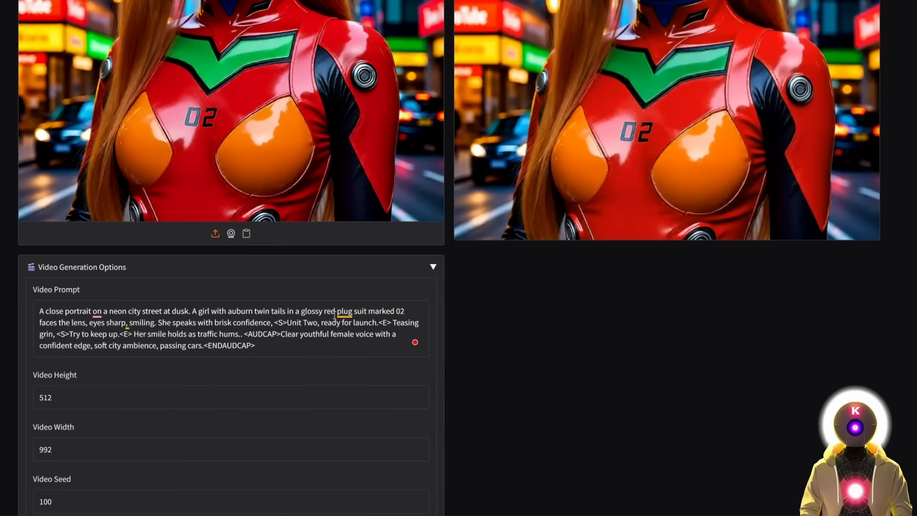
scroll(580, 251, down, 12)
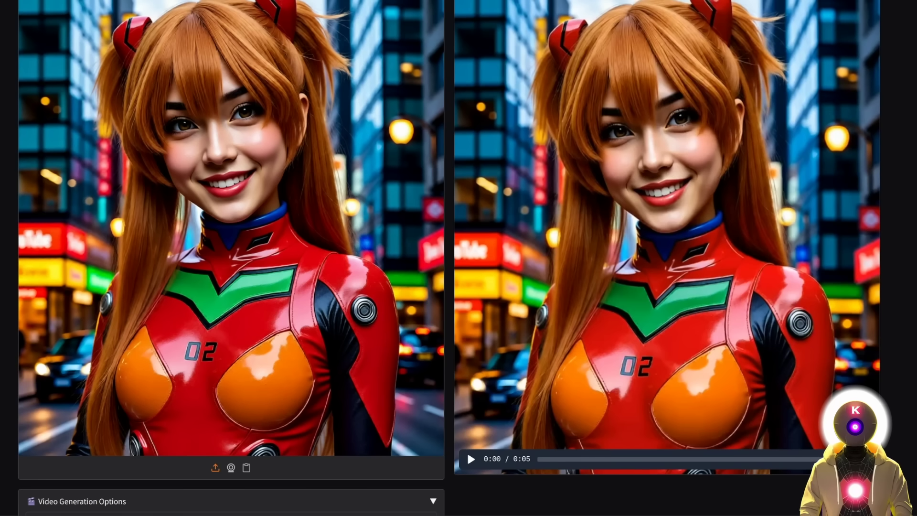
double_click(466, 451)
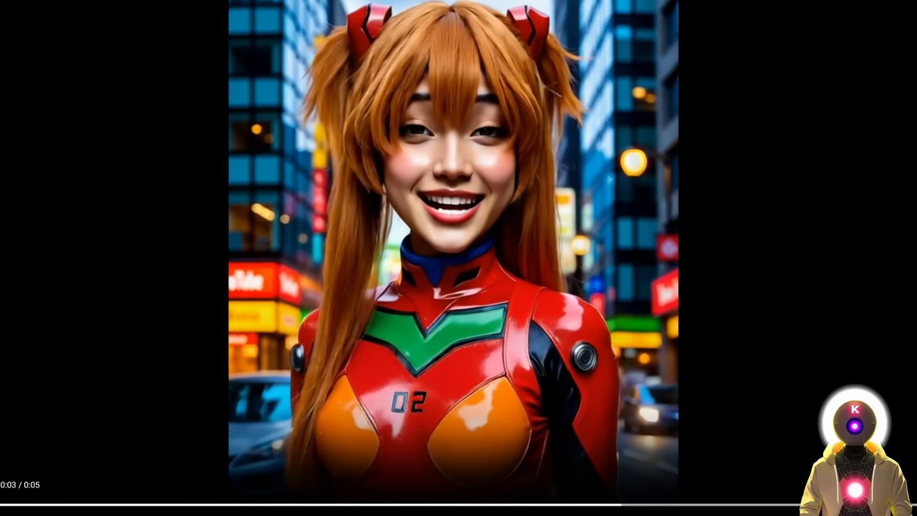
key(Escape)
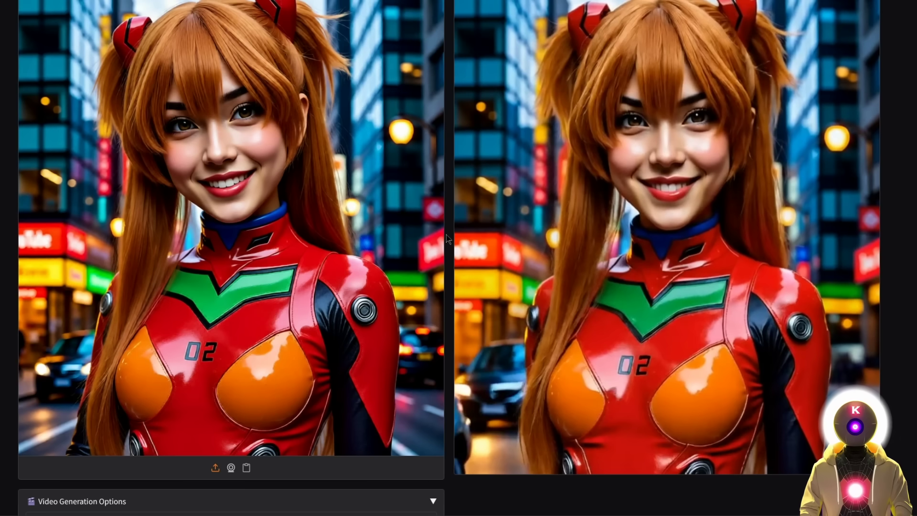
scroll(446, 234, up, 3)
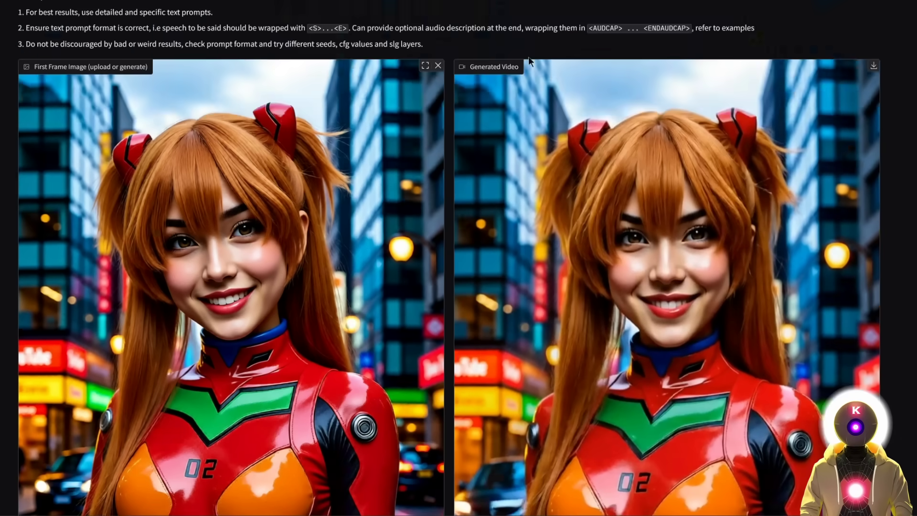
- Remove the first-frame image and generate a video from the text prompt alone
click(438, 66)
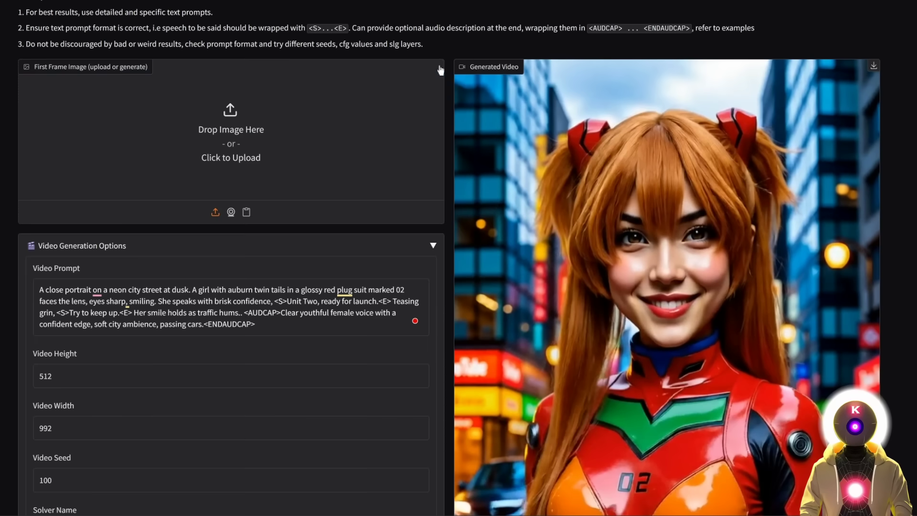
scroll(321, 304, down, 11)
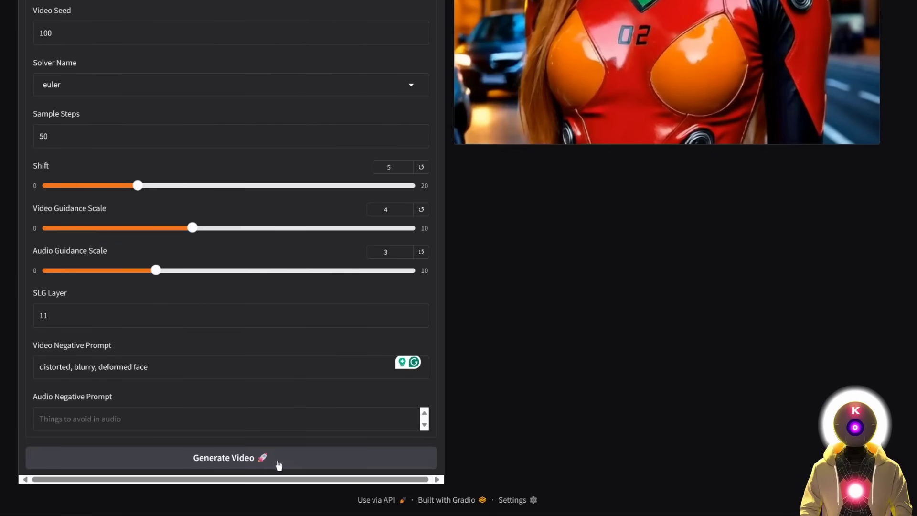
click(277, 462)
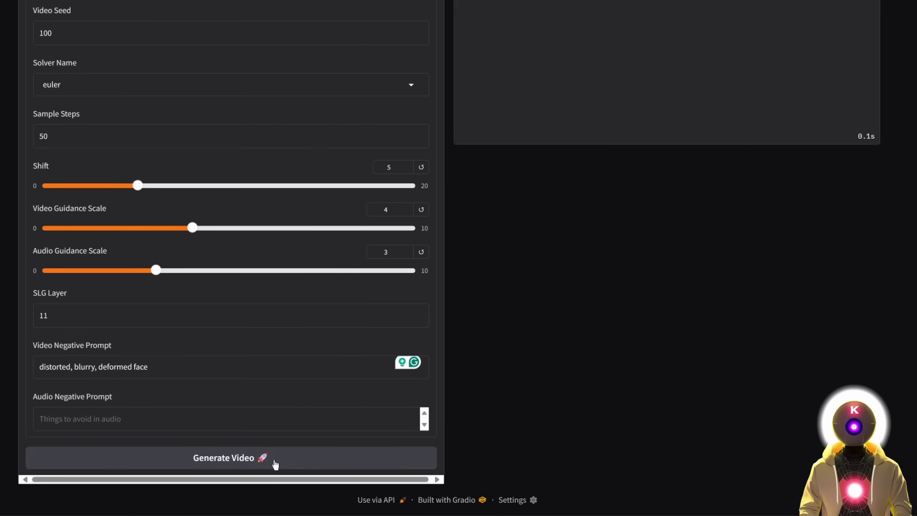
scroll(535, 325, up, 7)
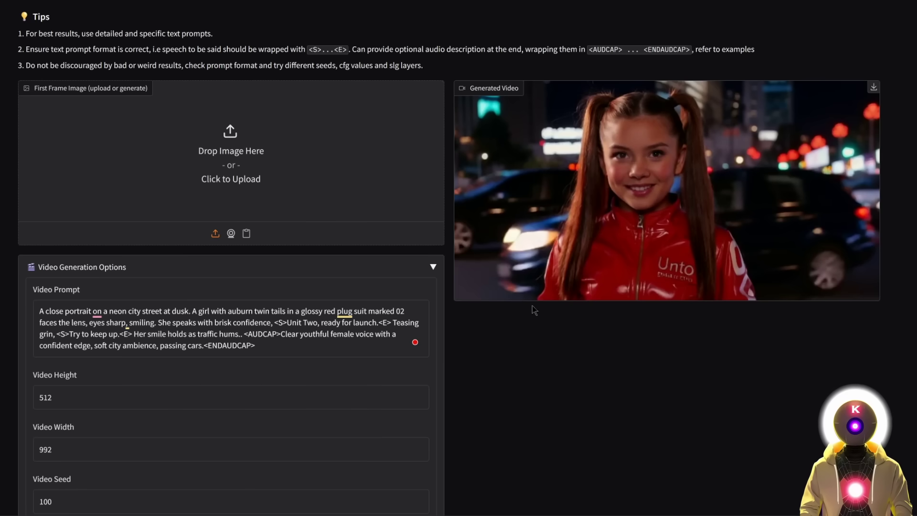
mouse_move(572, 273)
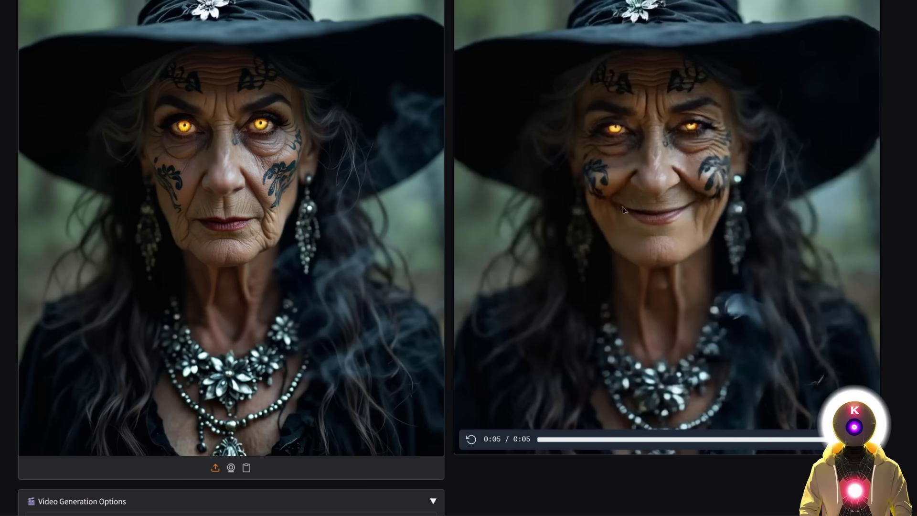
- Scroll through the yellow-eyed witch result and its Video Prompt
scroll(510, 317, down, 4)
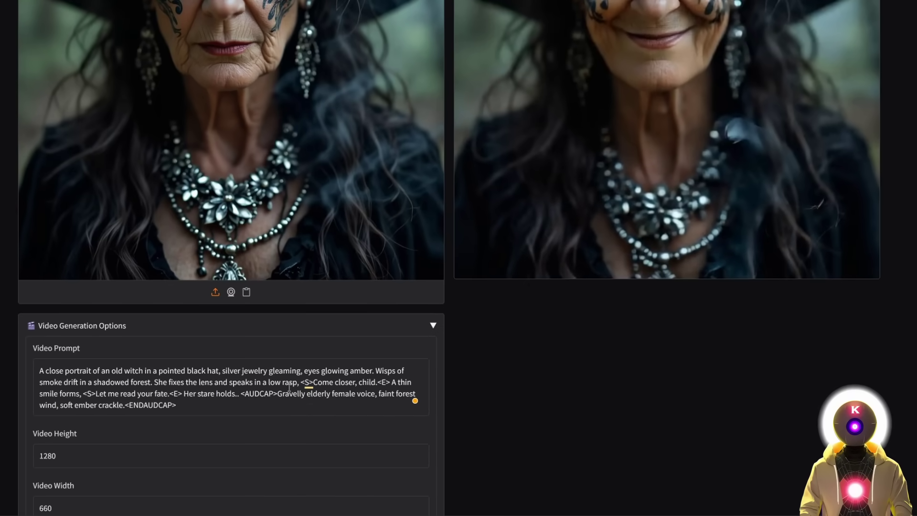
scroll(386, 377, up, 4)
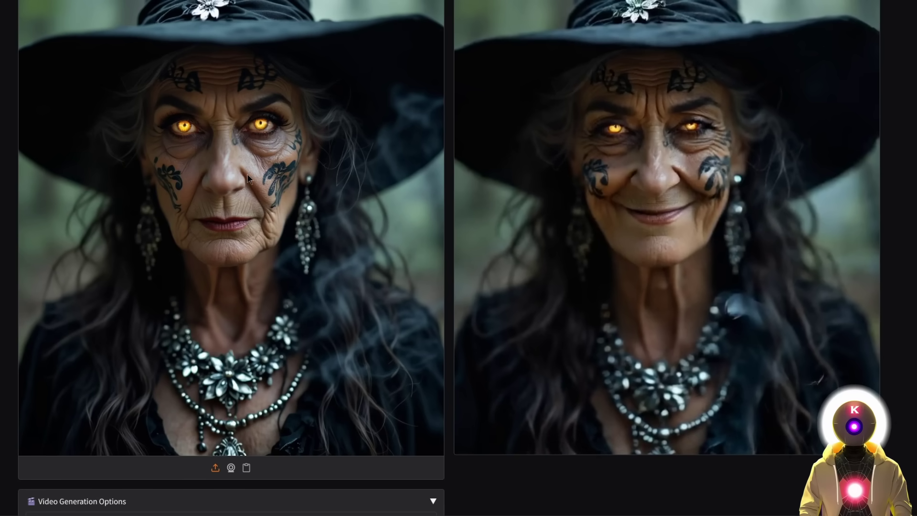
scroll(337, 343, down, 4)
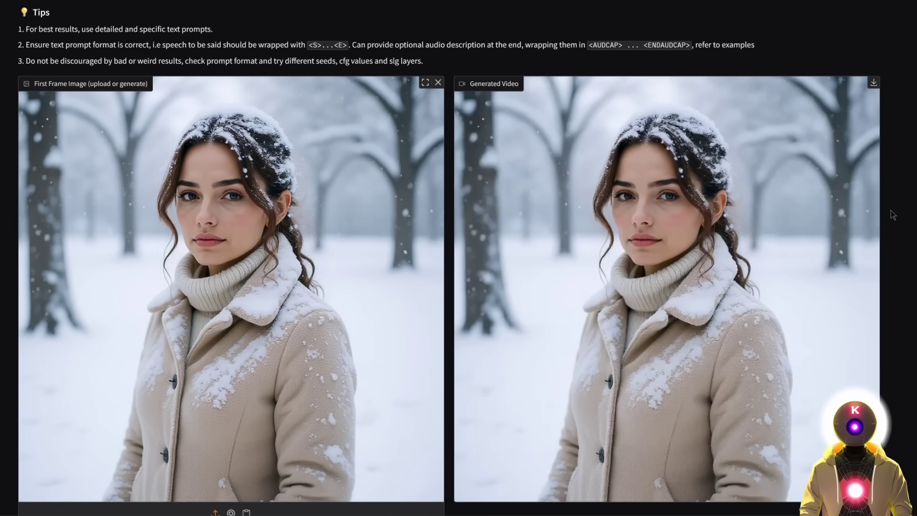
- View the snow-woman video full screen, exit it, then play it inline
scroll(604, 188, down, 6)
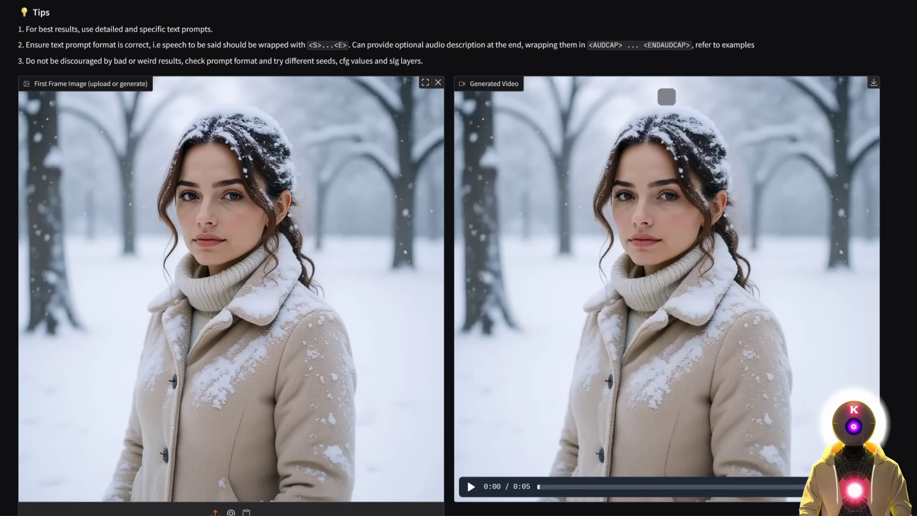
click(665, 95)
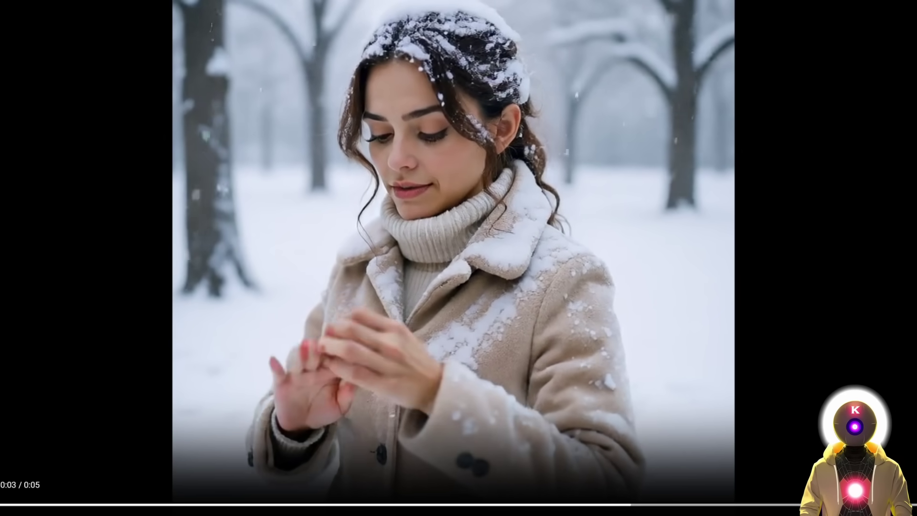
key(Escape)
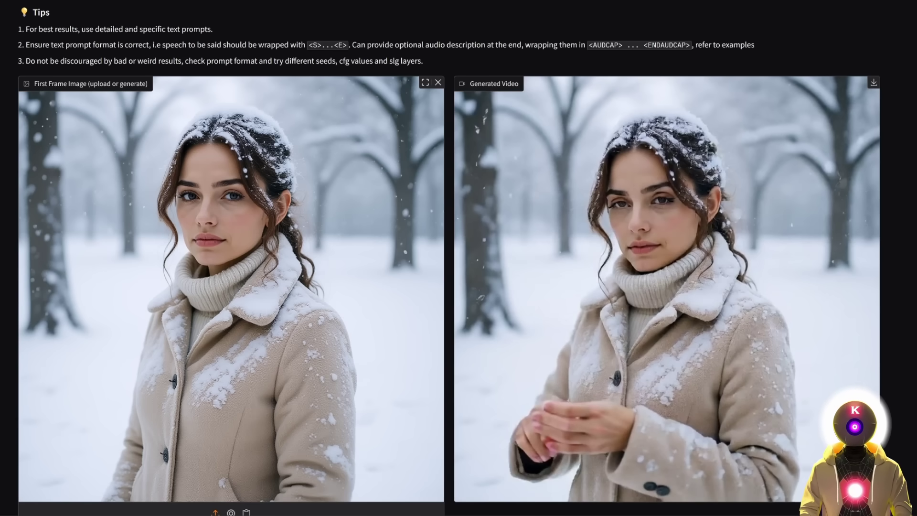
mouse_move(579, 276)
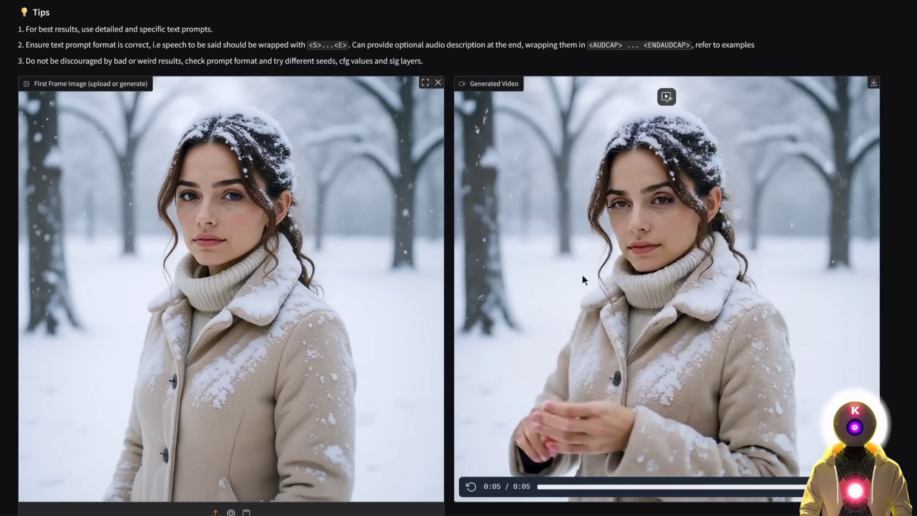
scroll(582, 279, down, 1)
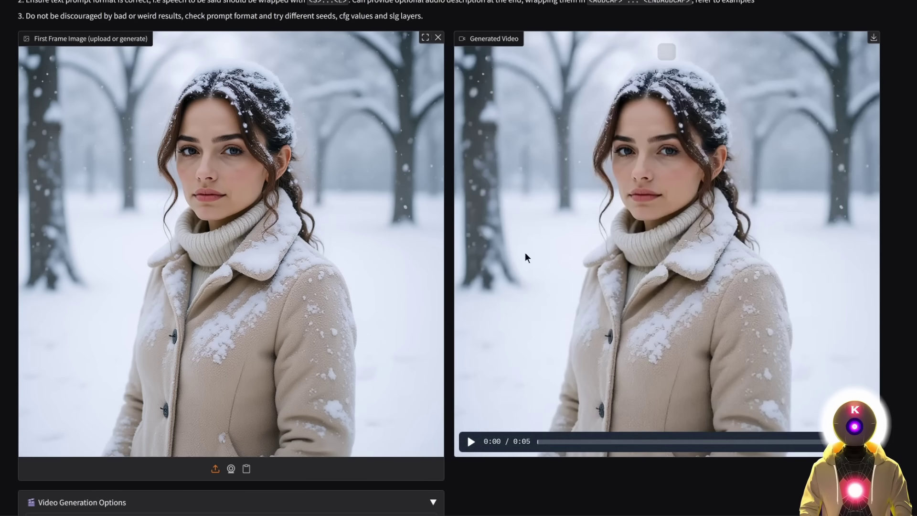
click(471, 441)
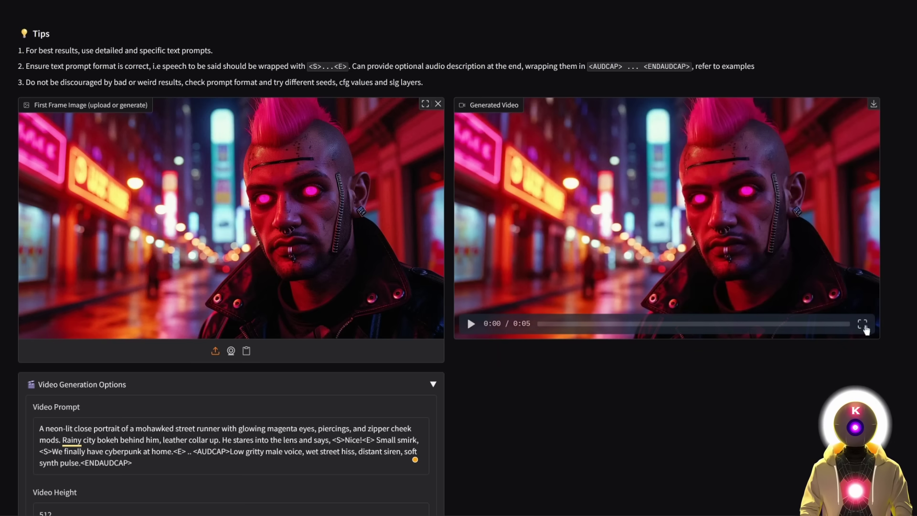
- Watch the street runner video full screen and scrub its seek bar around 0:01
click(865, 324)
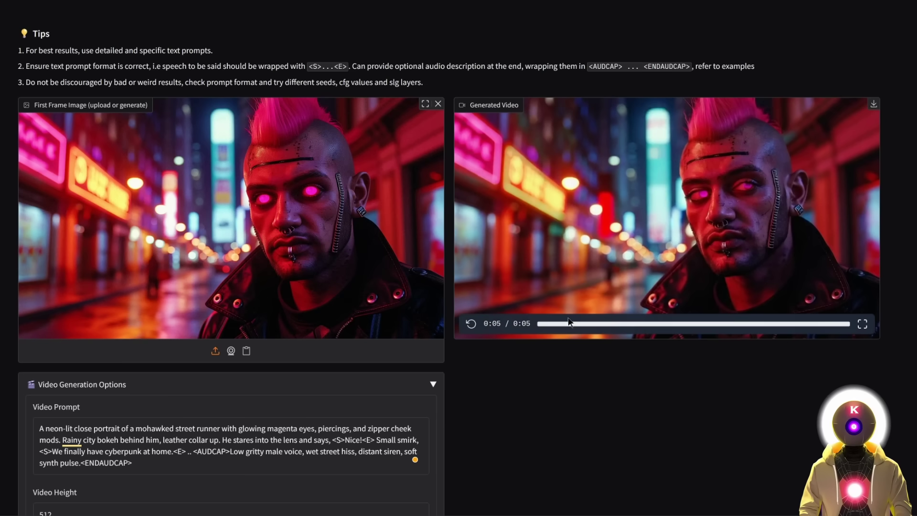
click(601, 324)
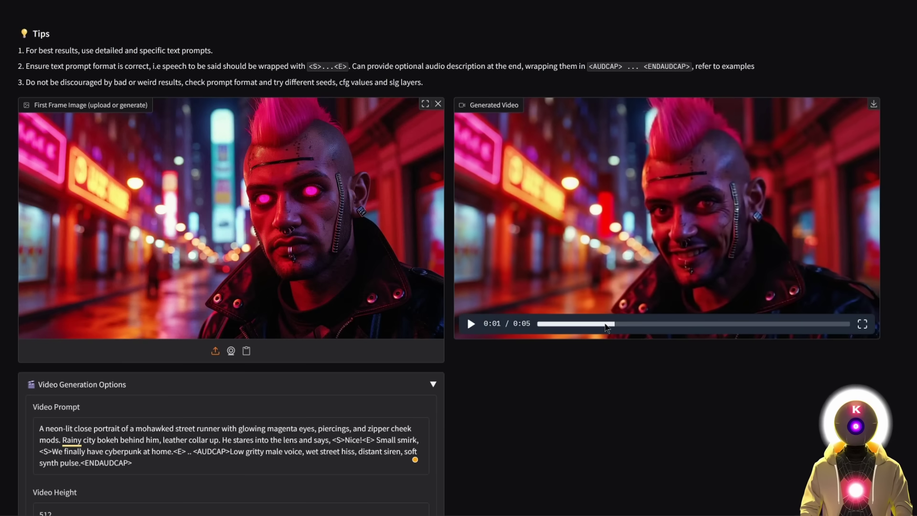
drag(601, 324, 654, 326)
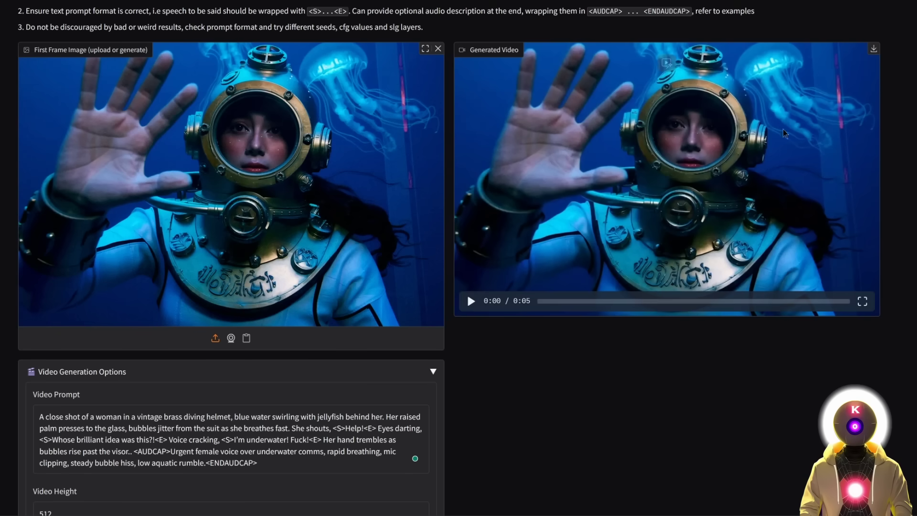
- Watch the brass-helmeted diver video full screen
click(862, 301)
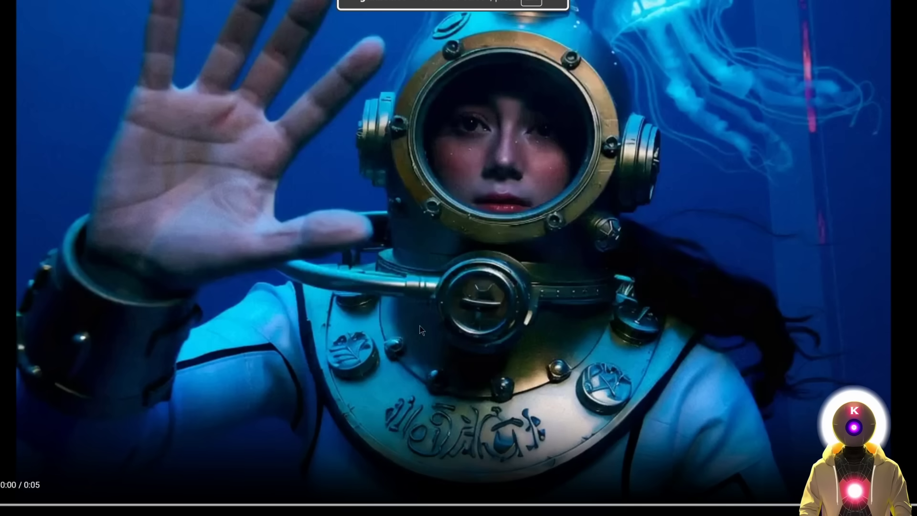